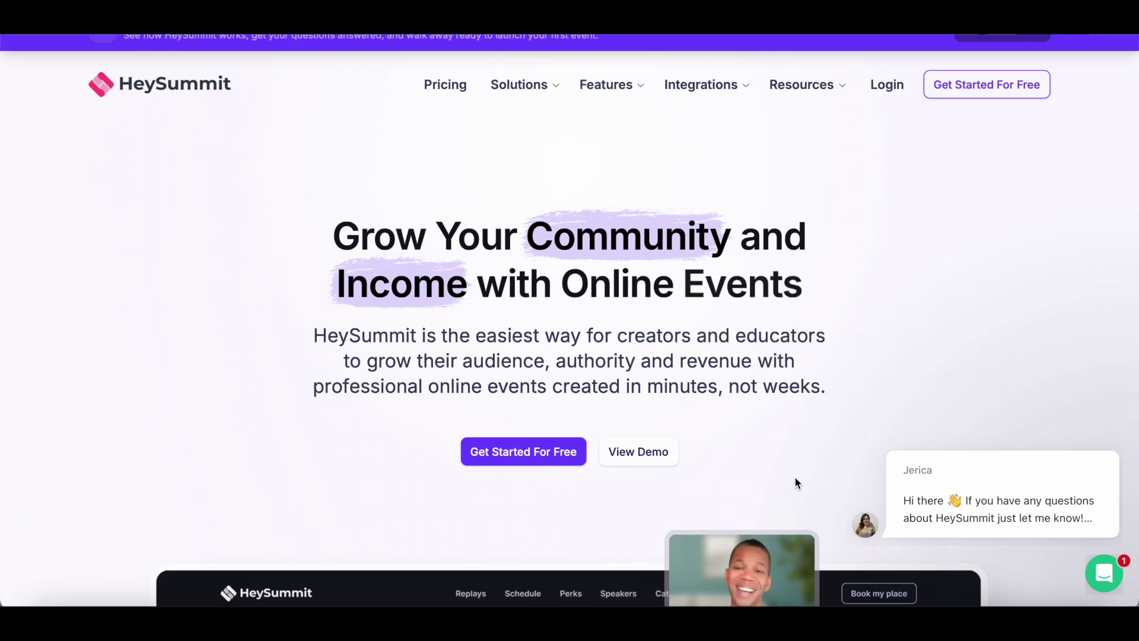
- Close the Jerica chat popup and scroll the HeySummit homepage's feature sections down to the footer
click(1089, 423)
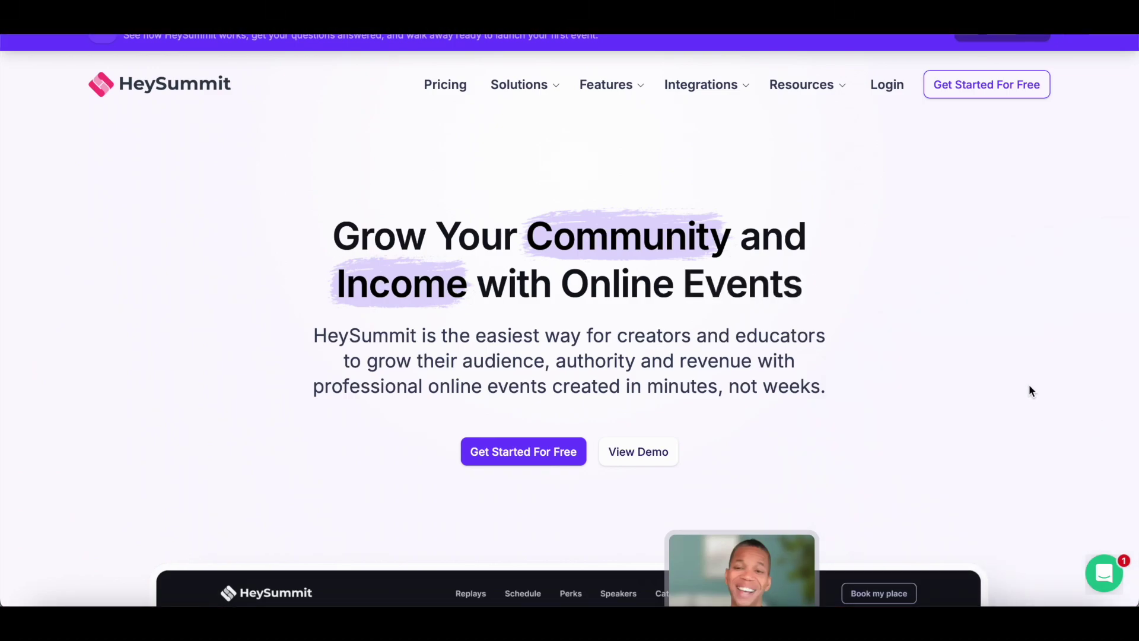
scroll(1029, 389, down, 6)
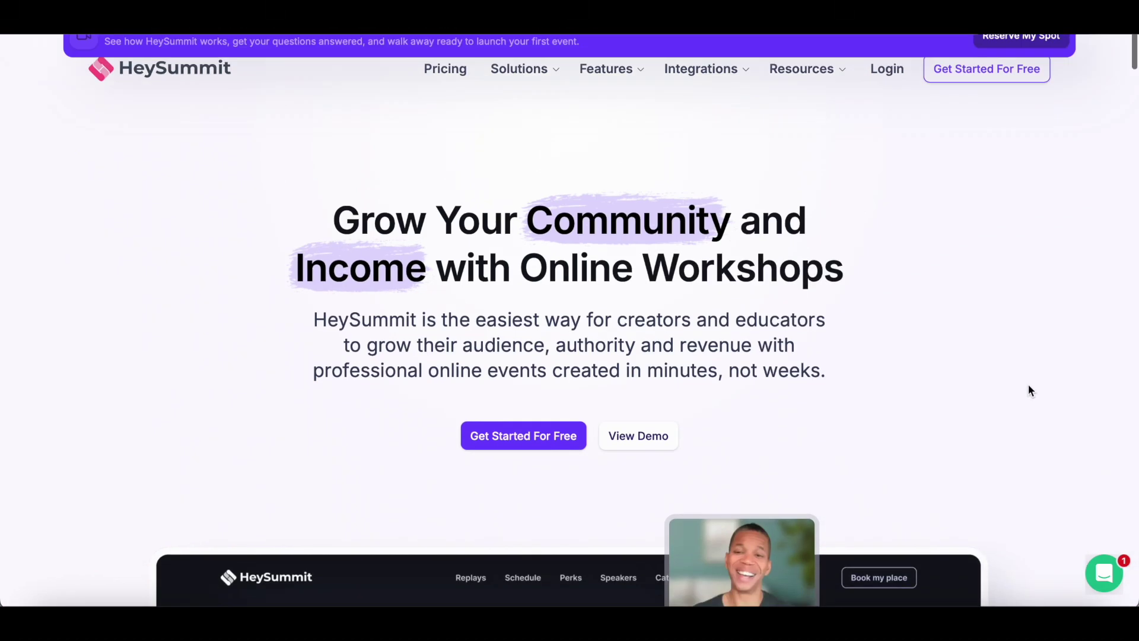
scroll(1029, 389, down, 2)
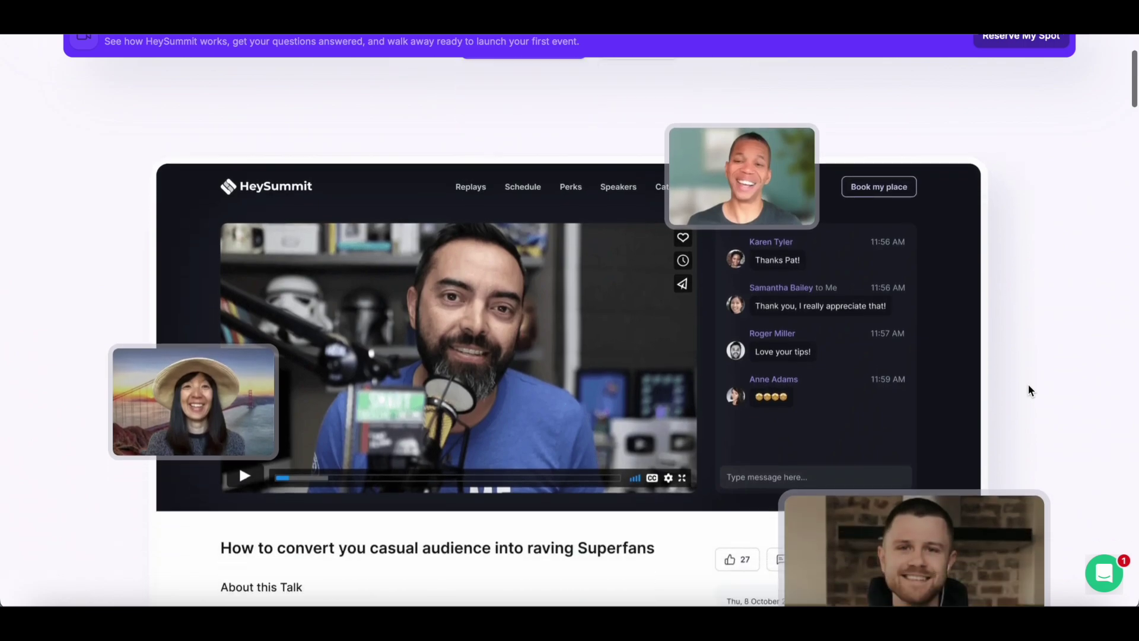
scroll(1030, 390, down, 2)
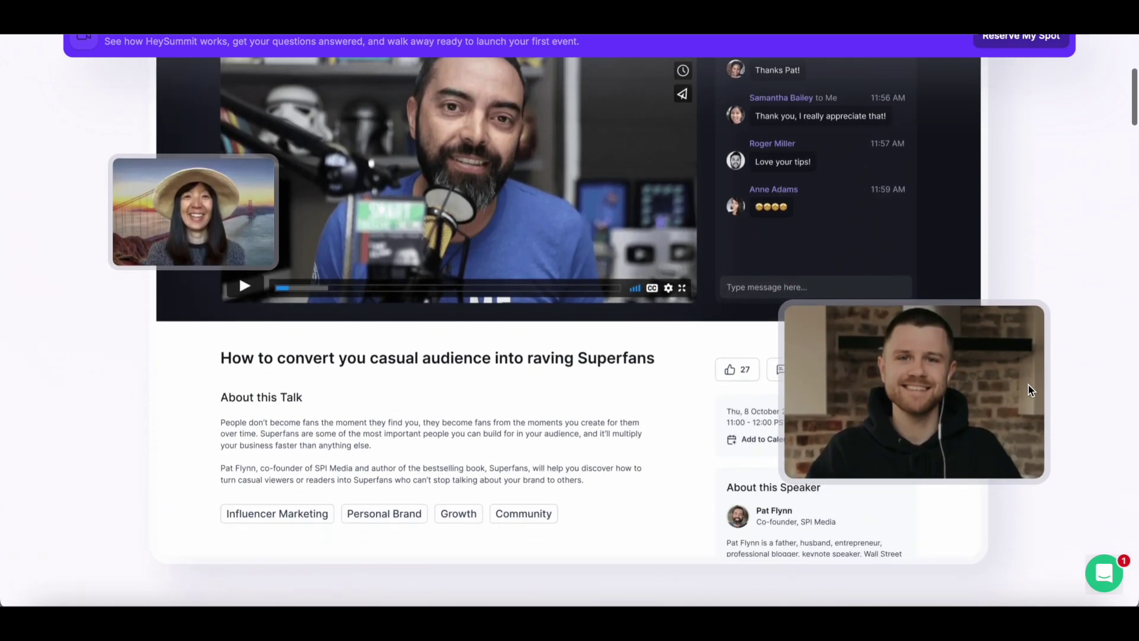
scroll(1032, 390, down, 3)
scroll(1030, 390, down, 10)
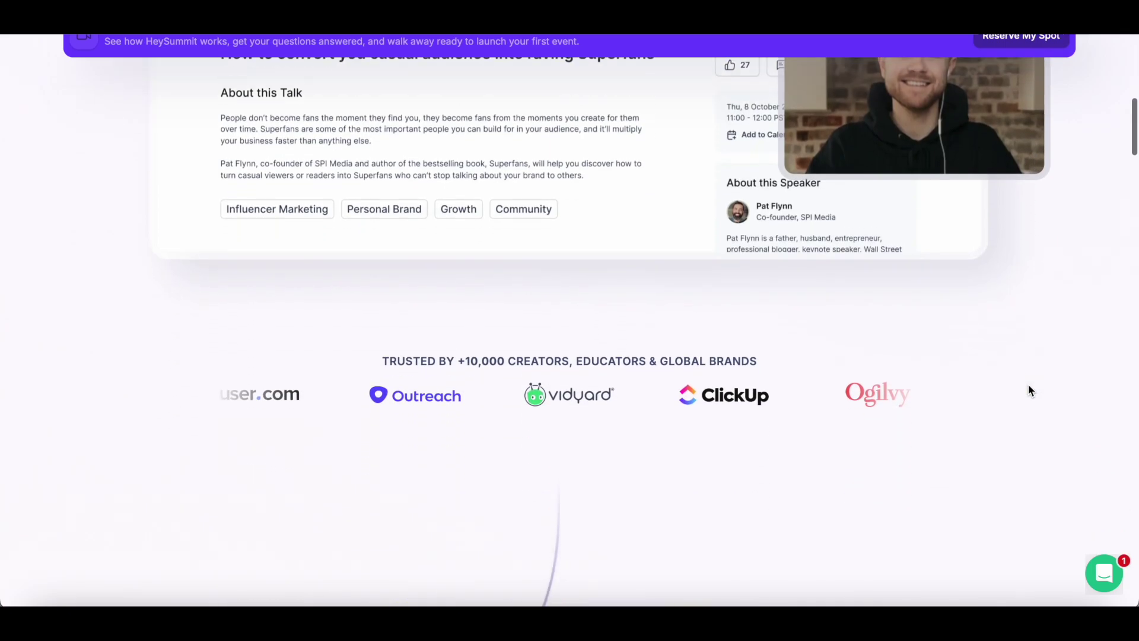
scroll(1030, 390, down, 14)
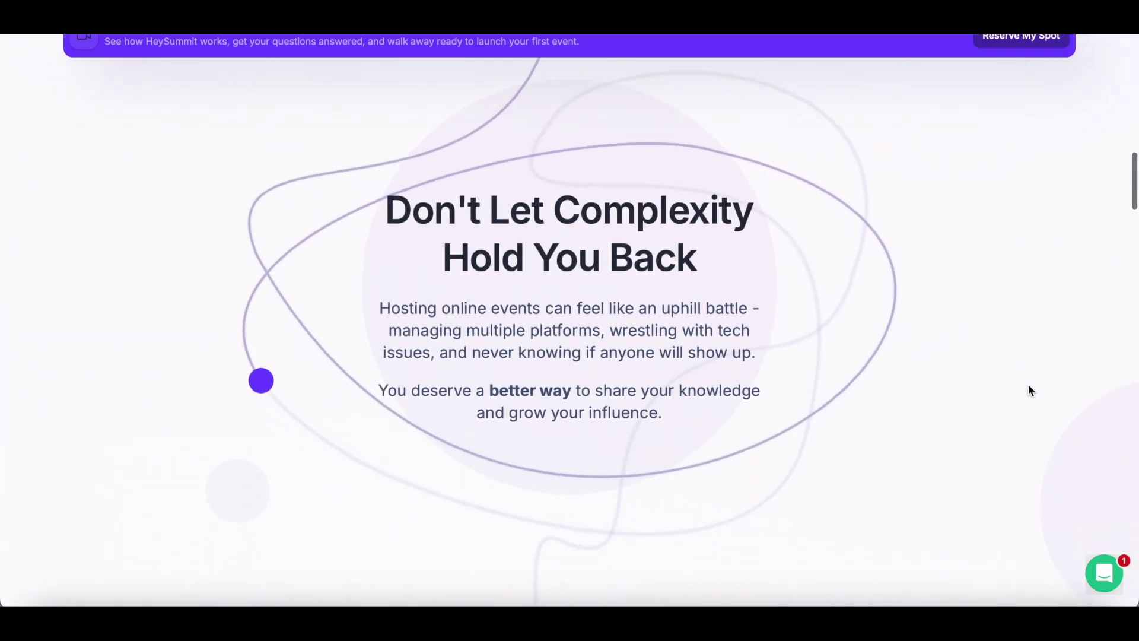
scroll(1030, 390, down, 14)
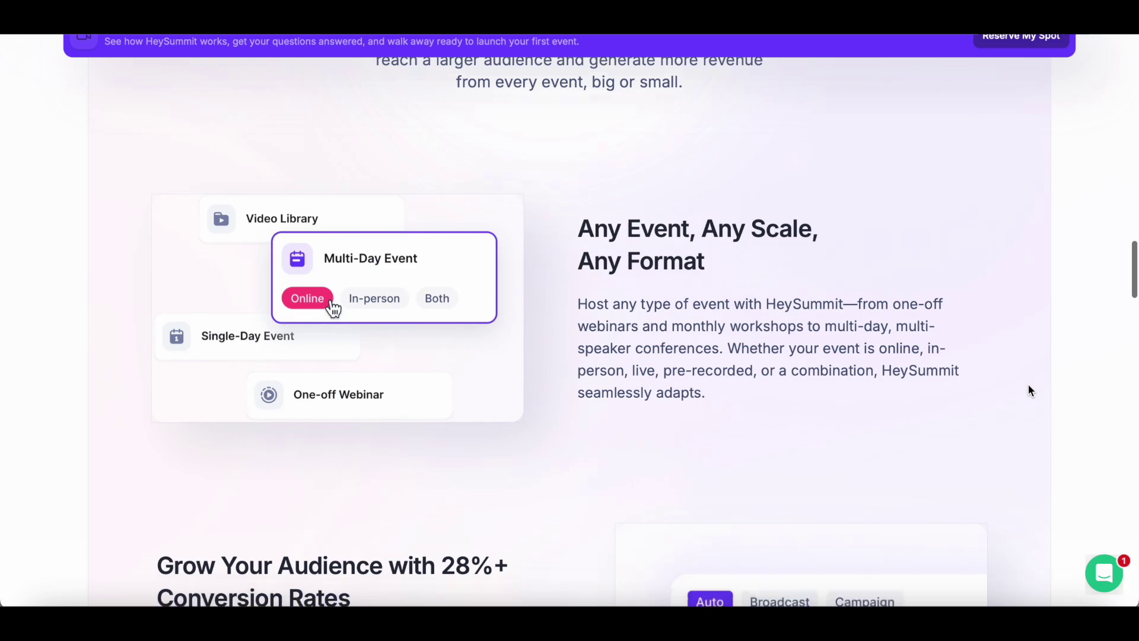
scroll(1029, 390, down, 11)
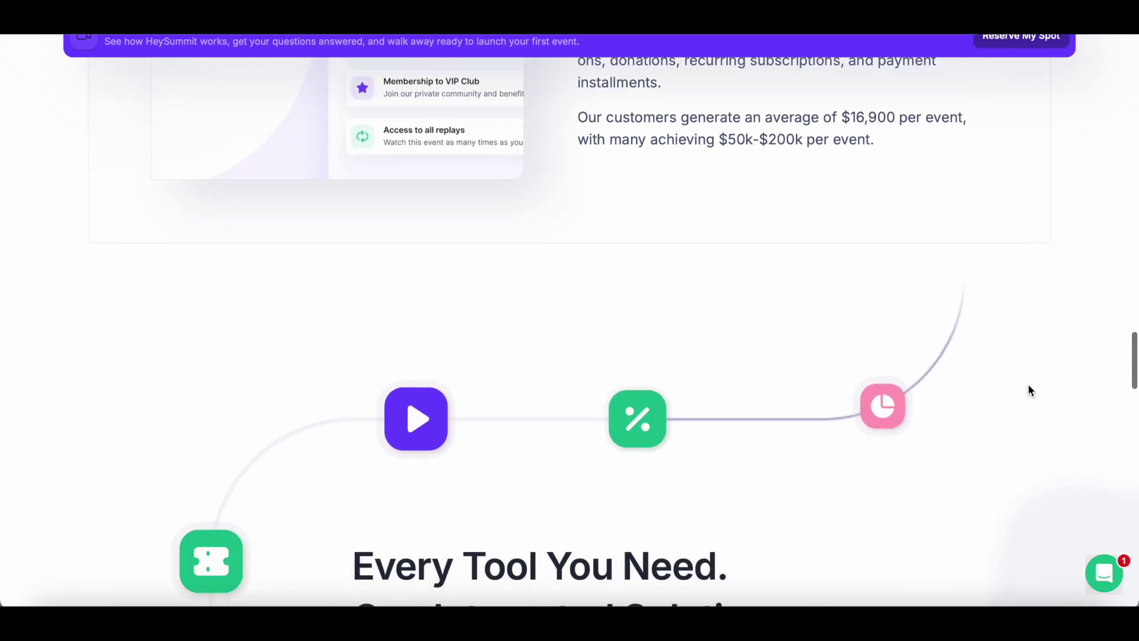
scroll(1029, 390, down, 8)
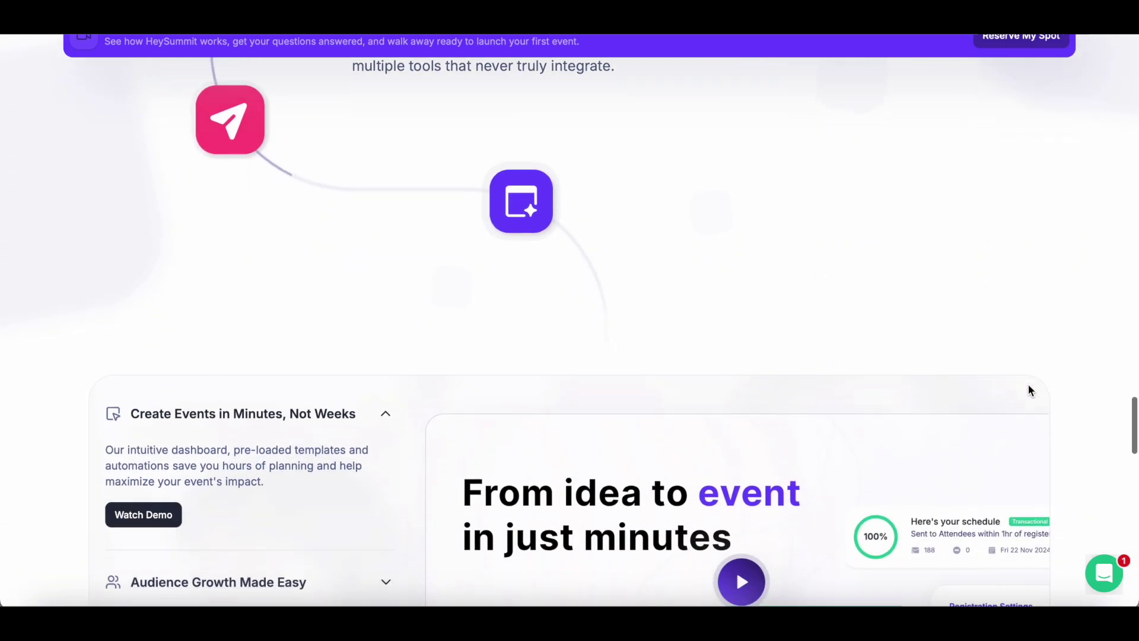
scroll(1030, 390, down, 7)
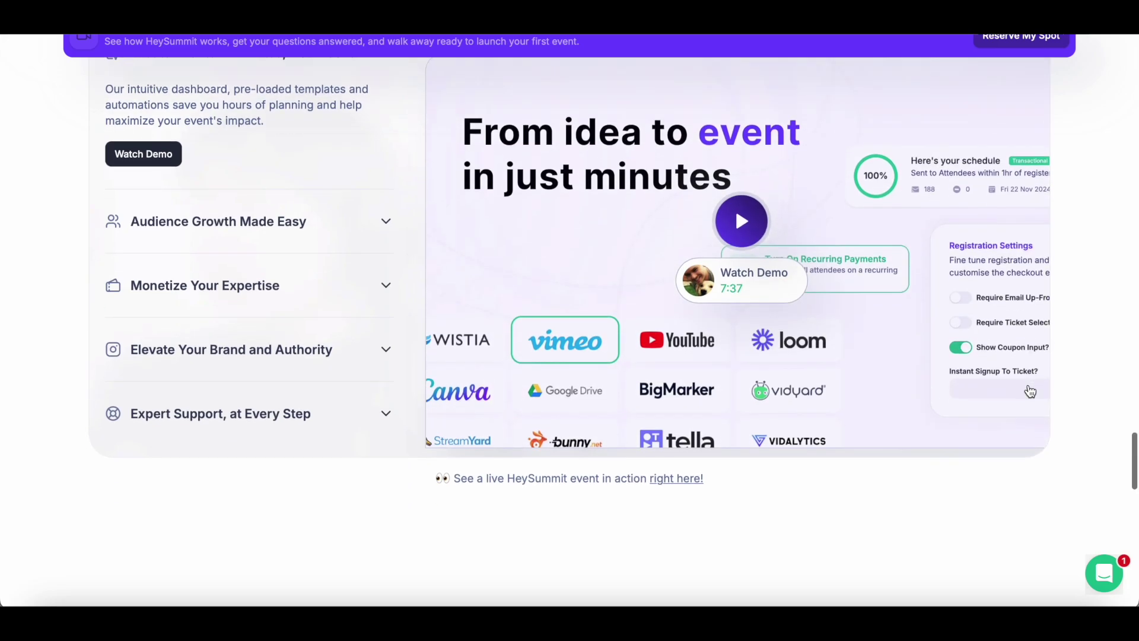
scroll(1031, 392, down, 9)
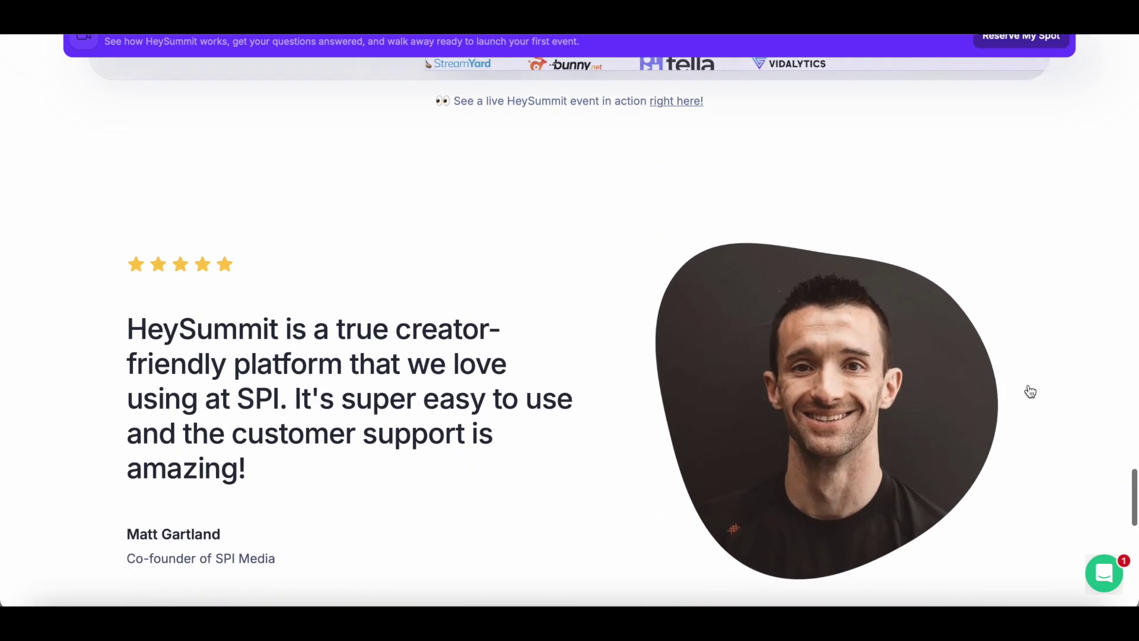
scroll(1030, 391, down, 4)
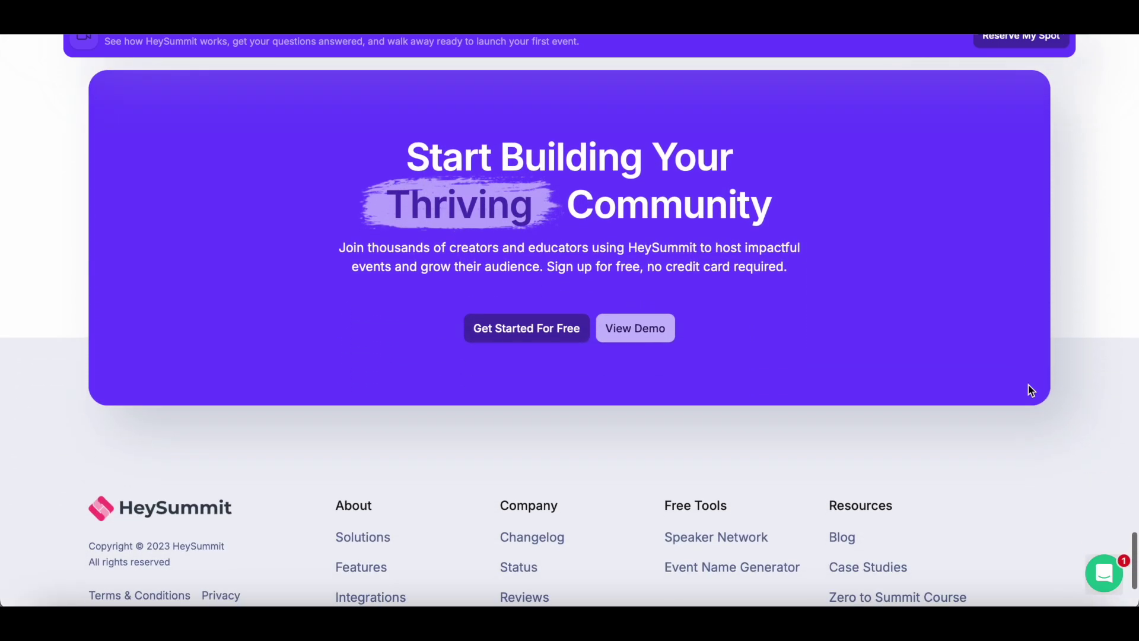
scroll(1030, 391, up, 15)
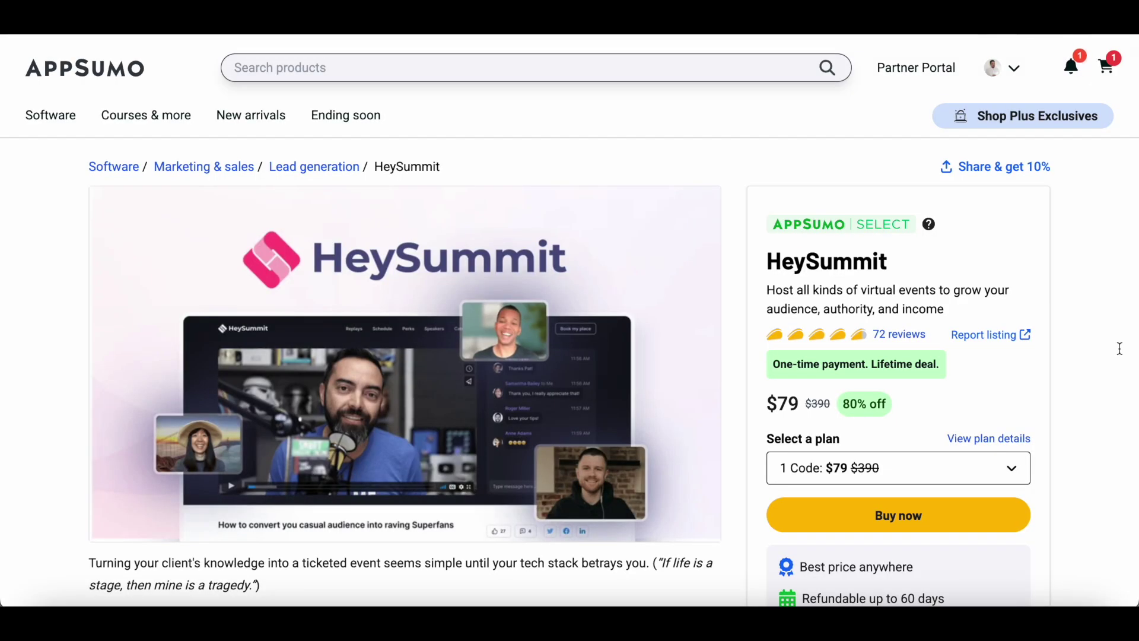
- Scroll the AppSumo HeySummit $79 lifetime-deal listing to its Overview video, then back to the top
scroll(1120, 349, down, 10)
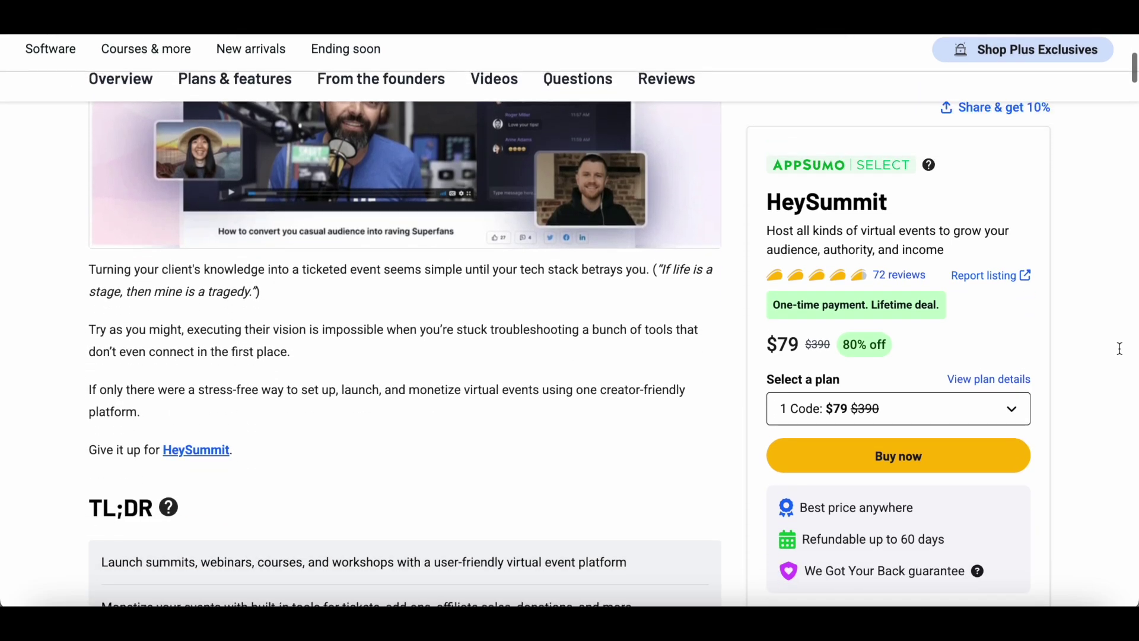
scroll(1119, 348, down, 6)
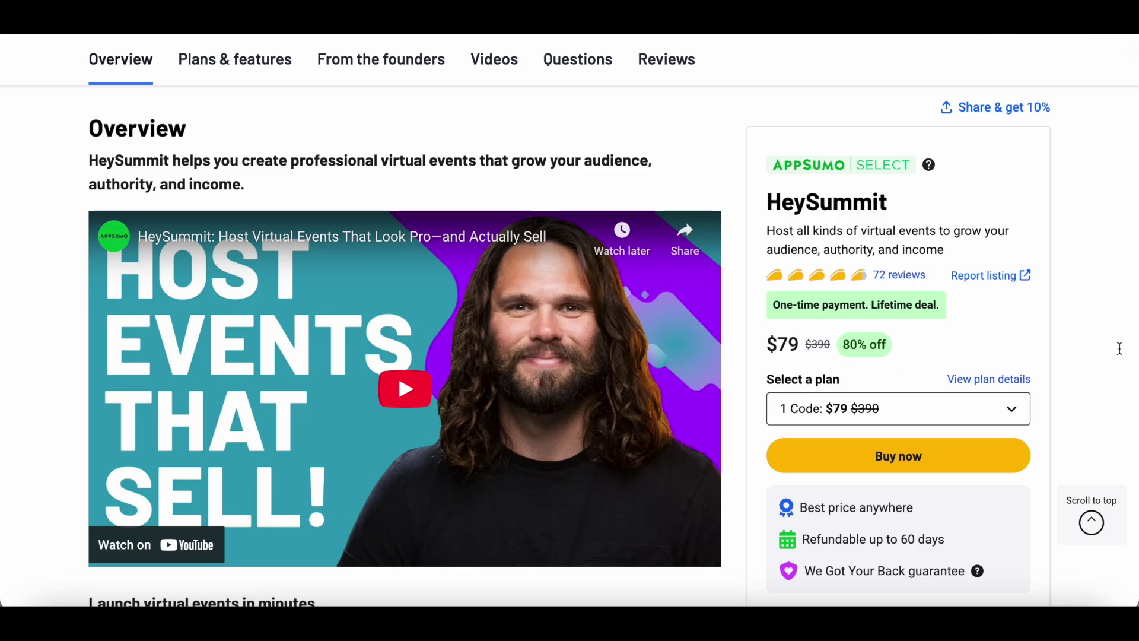
scroll(1120, 348, up, 10)
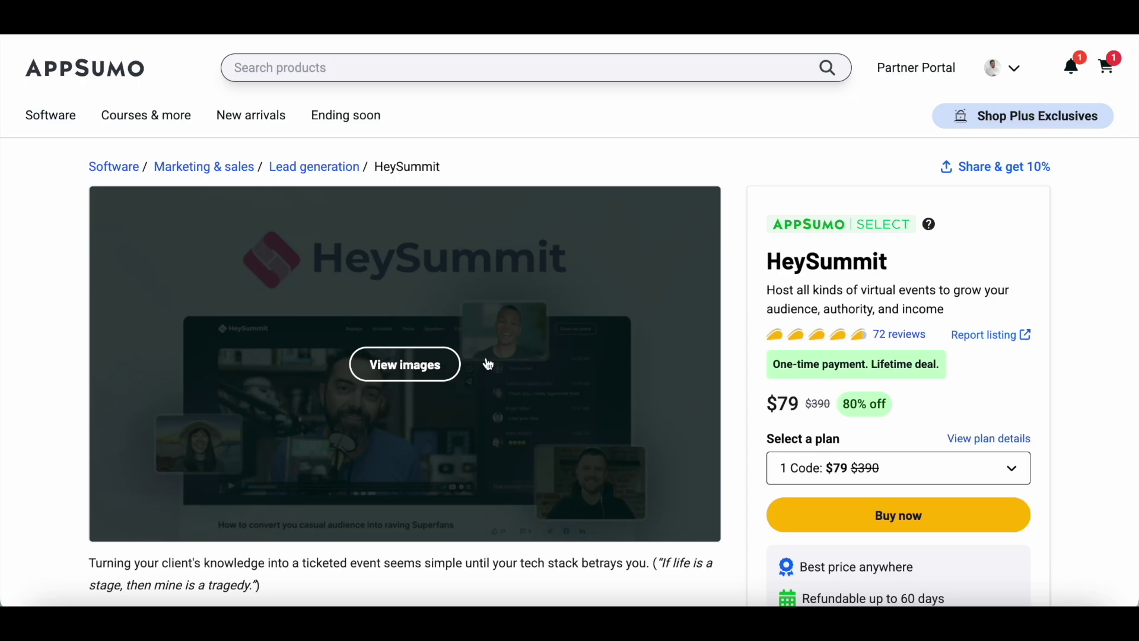
- Compare the AppSumo deal tiers' attendees, events, team members and fees against HeySummit's Free, Growth and Success plans
scroll(486, 360, down, 20)
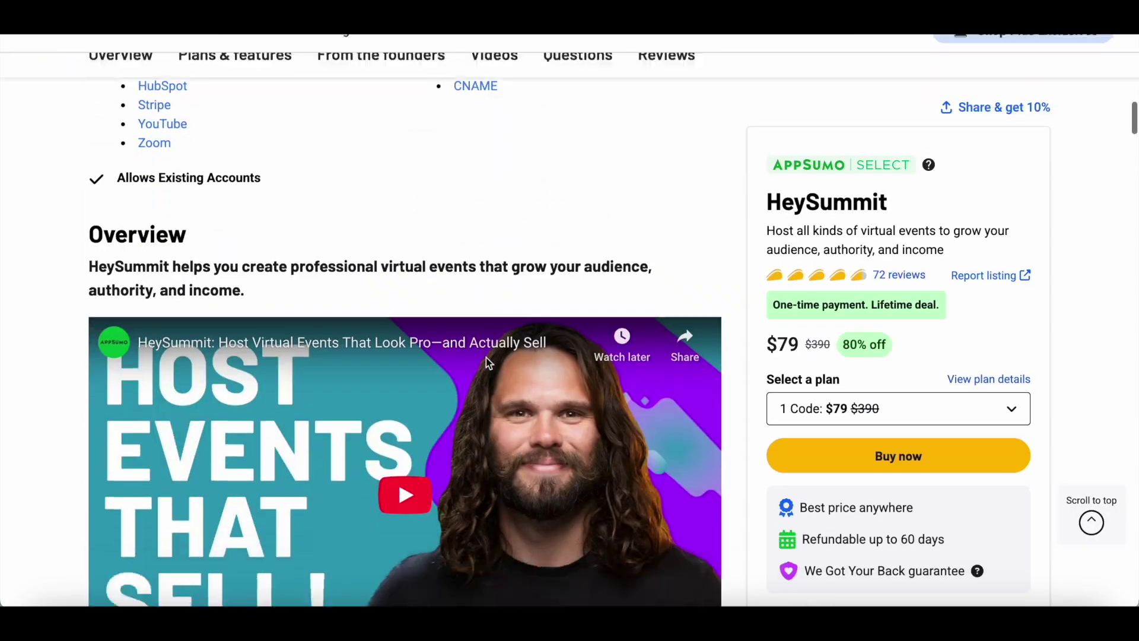
scroll(486, 357, down, 10)
scroll(486, 357, up, 6)
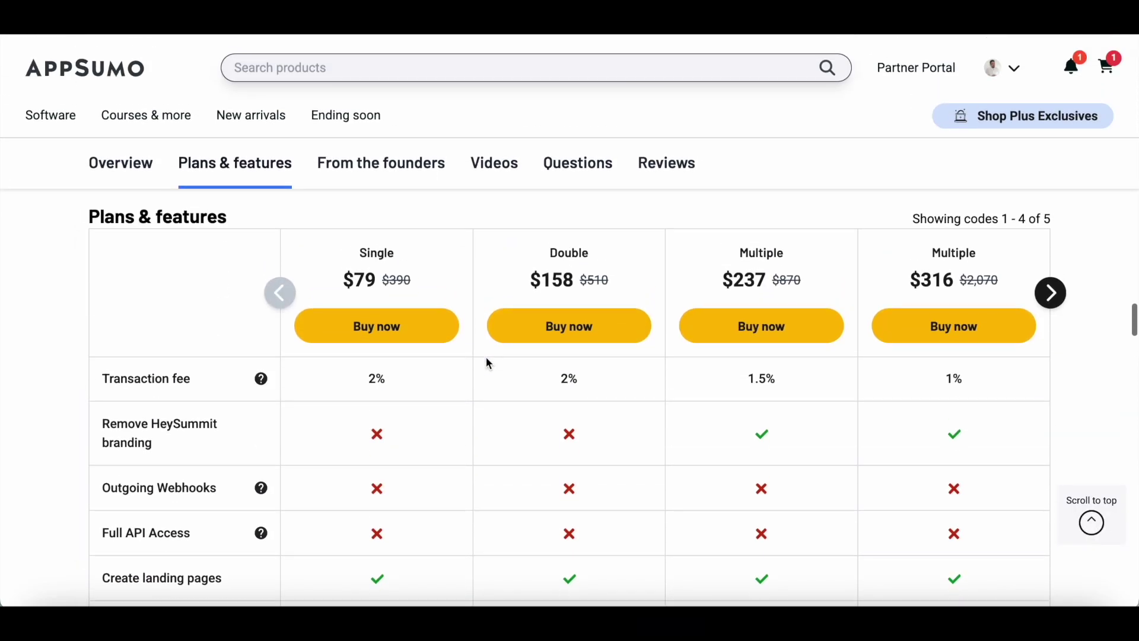
scroll(487, 362, up, 3)
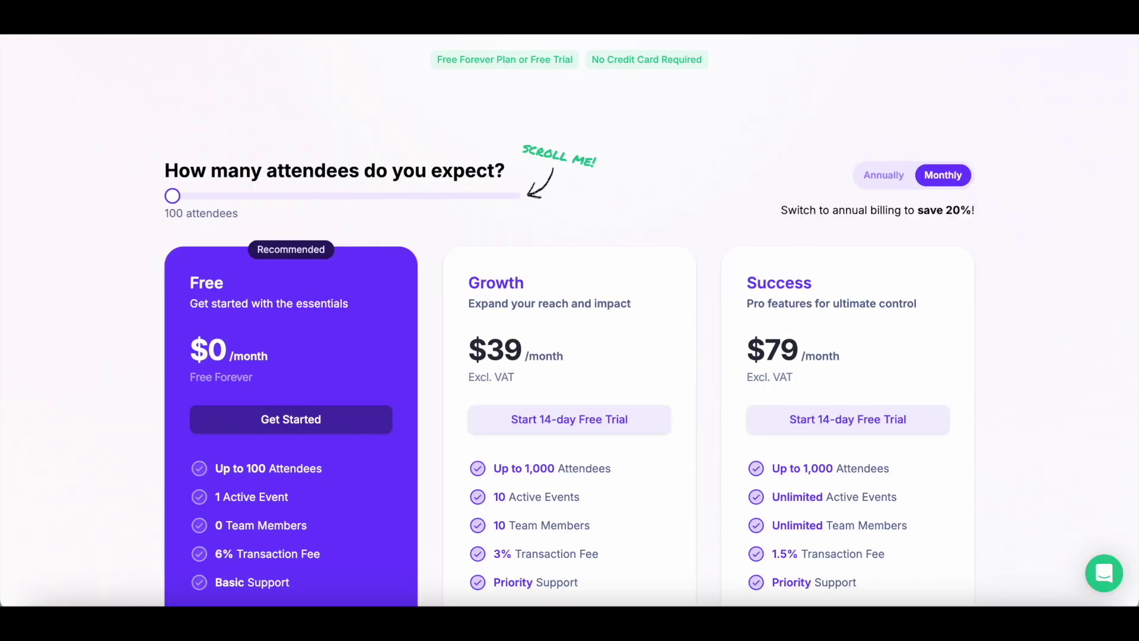
mouse_move(511, 468)
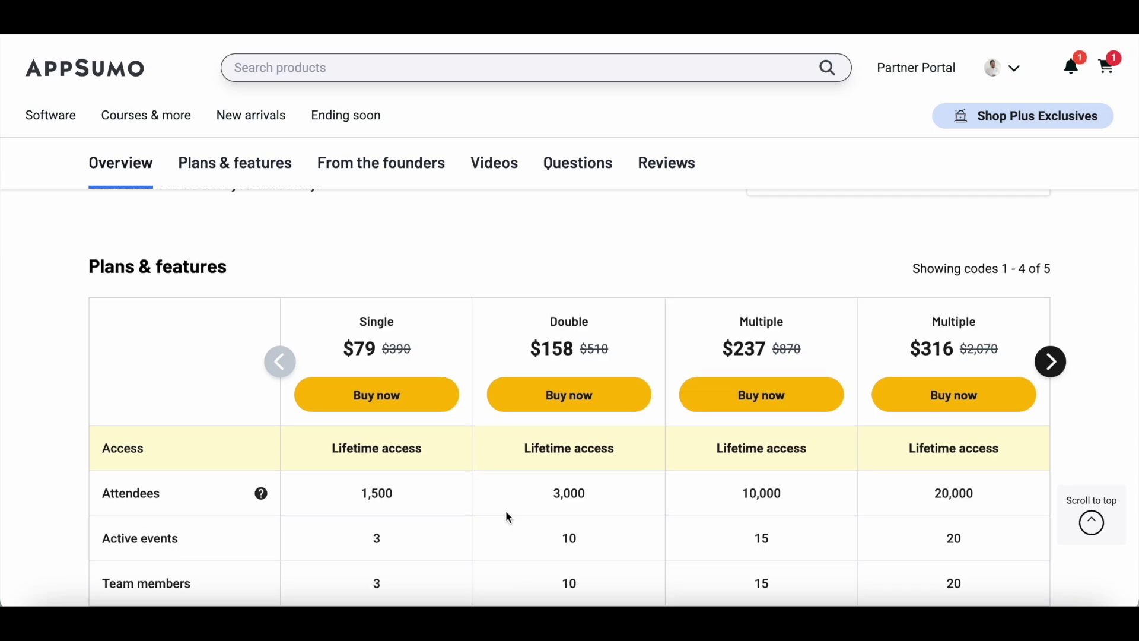
scroll(496, 536, down, 1)
scroll(495, 535, down, 3)
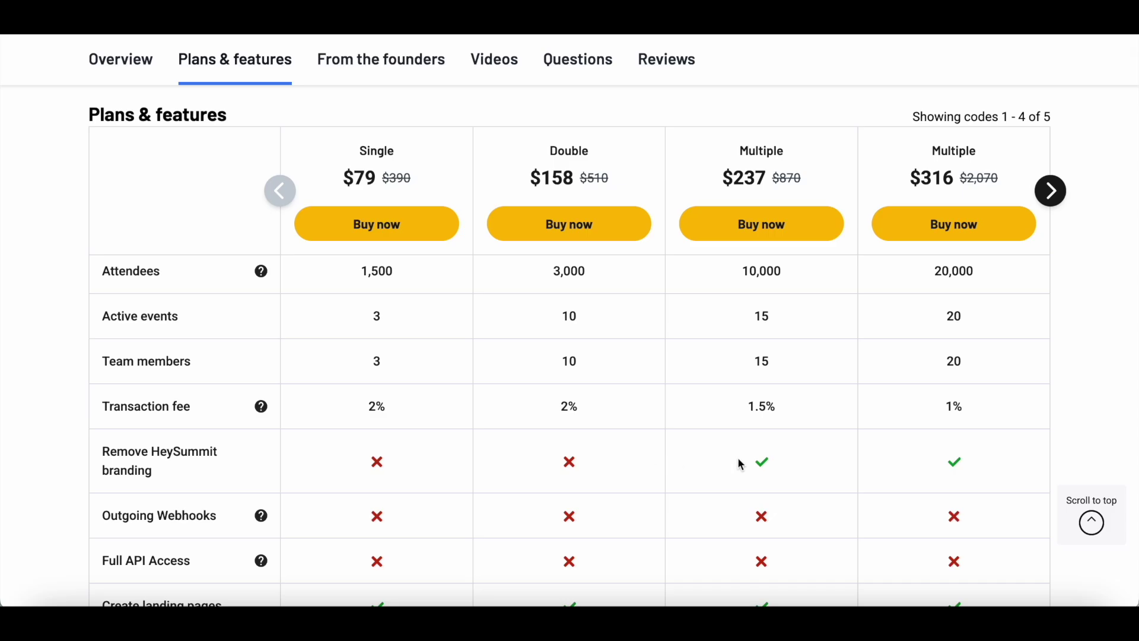
scroll(412, 478, down, 3)
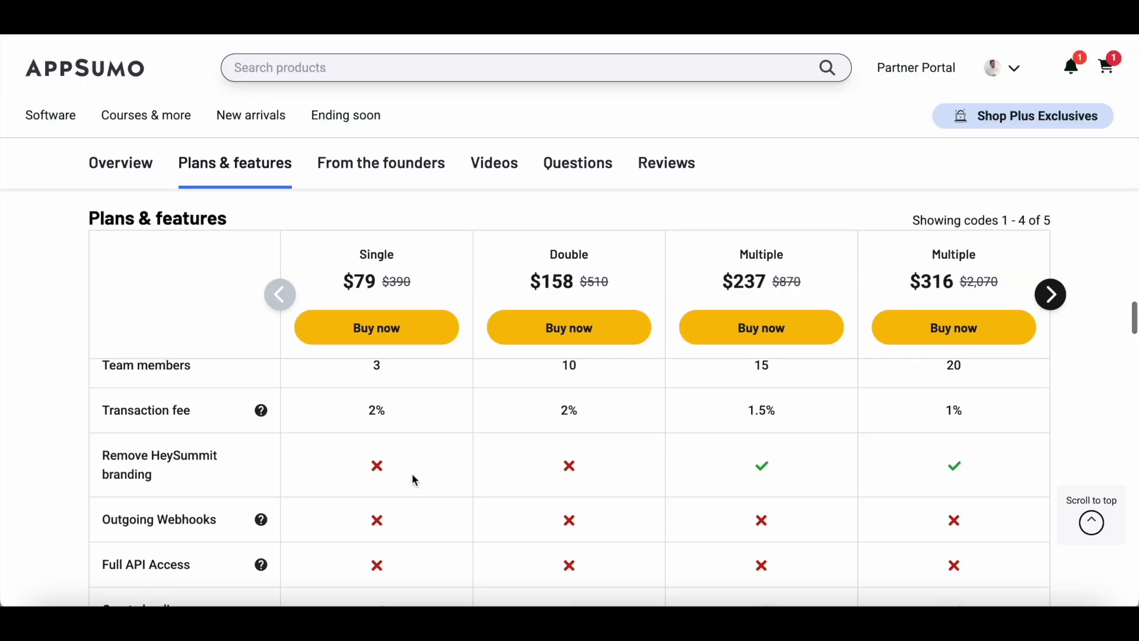
scroll(373, 500, down, 2)
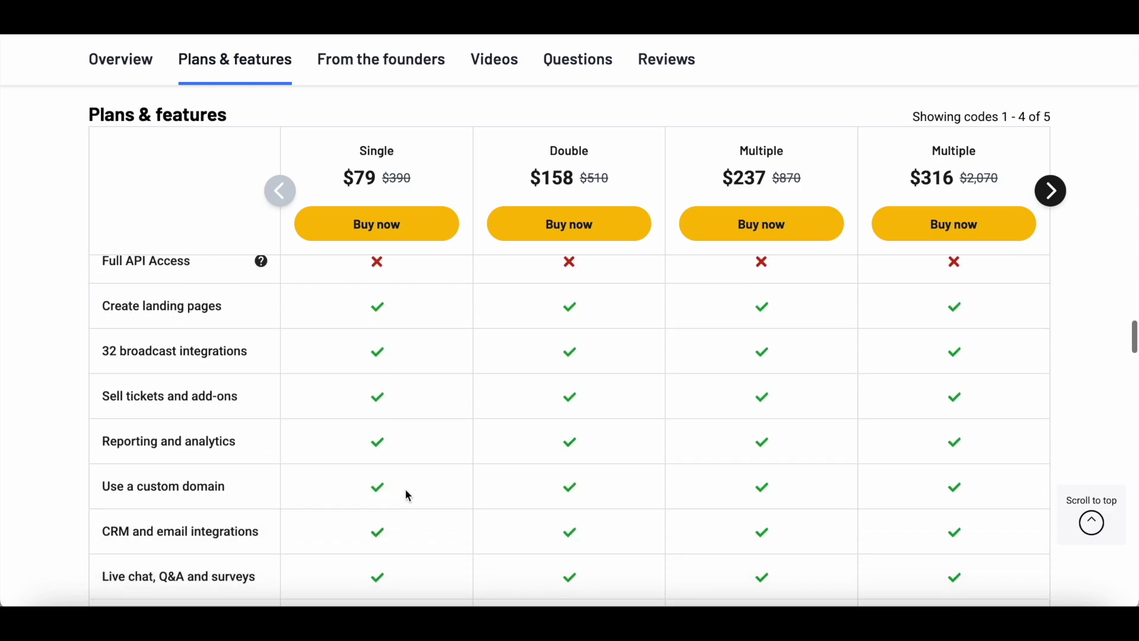
scroll(407, 493, up, 5)
scroll(405, 489, up, 3)
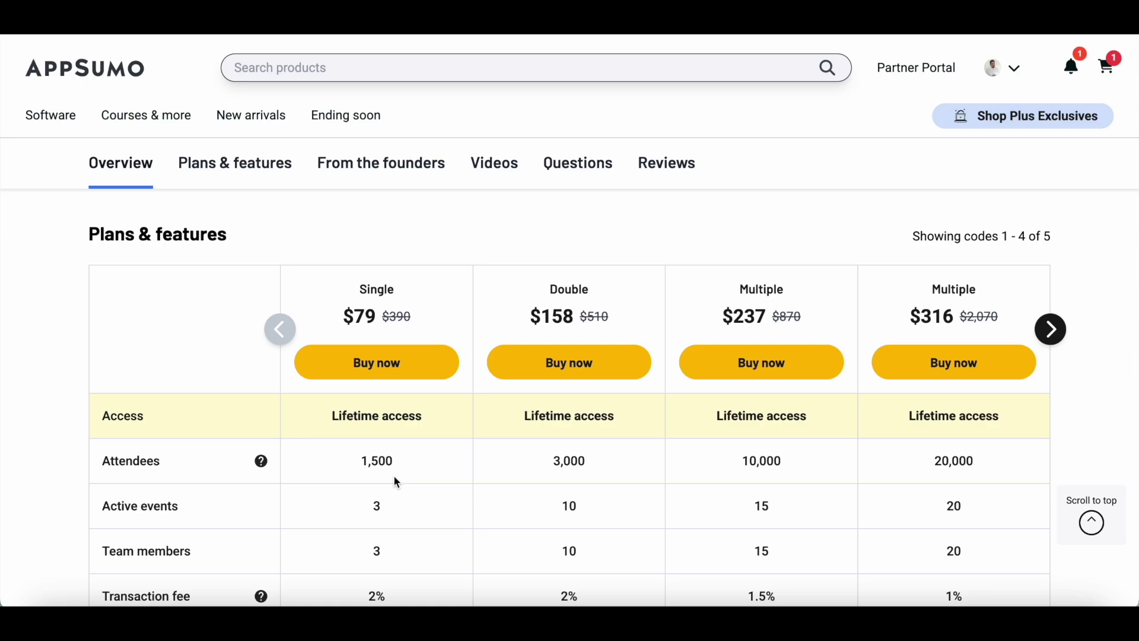
scroll(493, 563, up, 1)
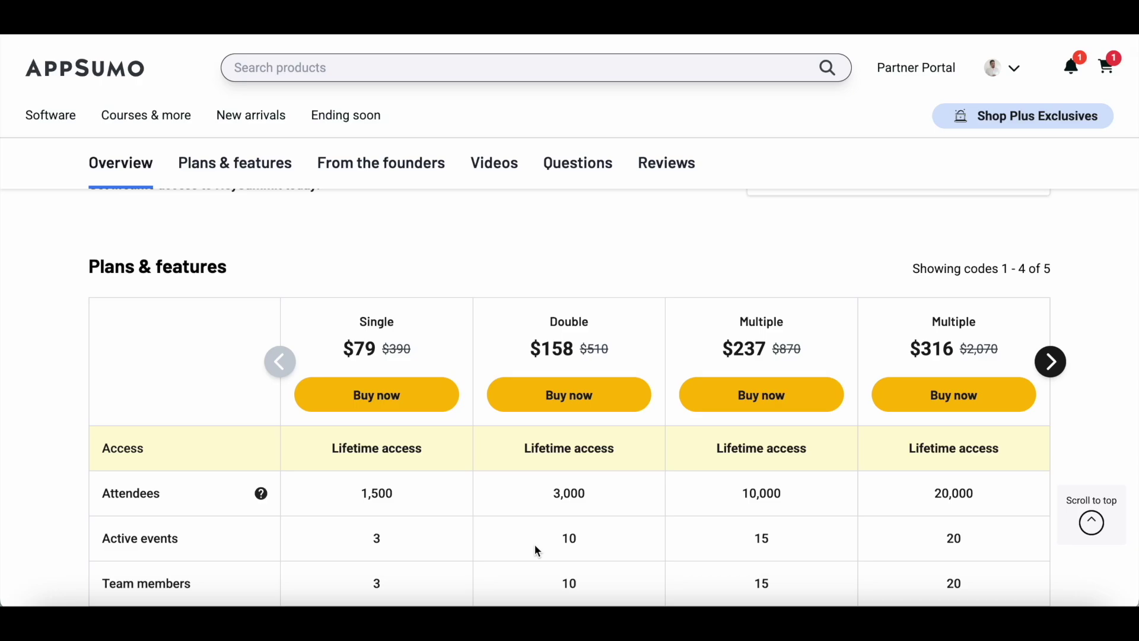
scroll(536, 543, up, 15)
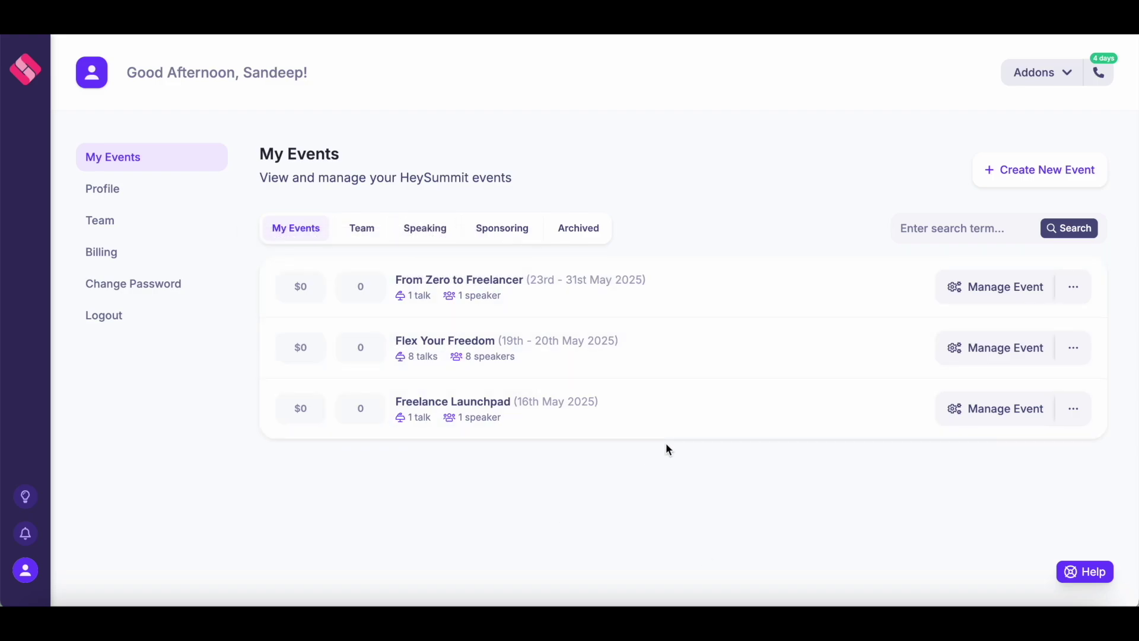
- Start a new event, pick Video Course as its type, and continue to the details form
click(1010, 189)
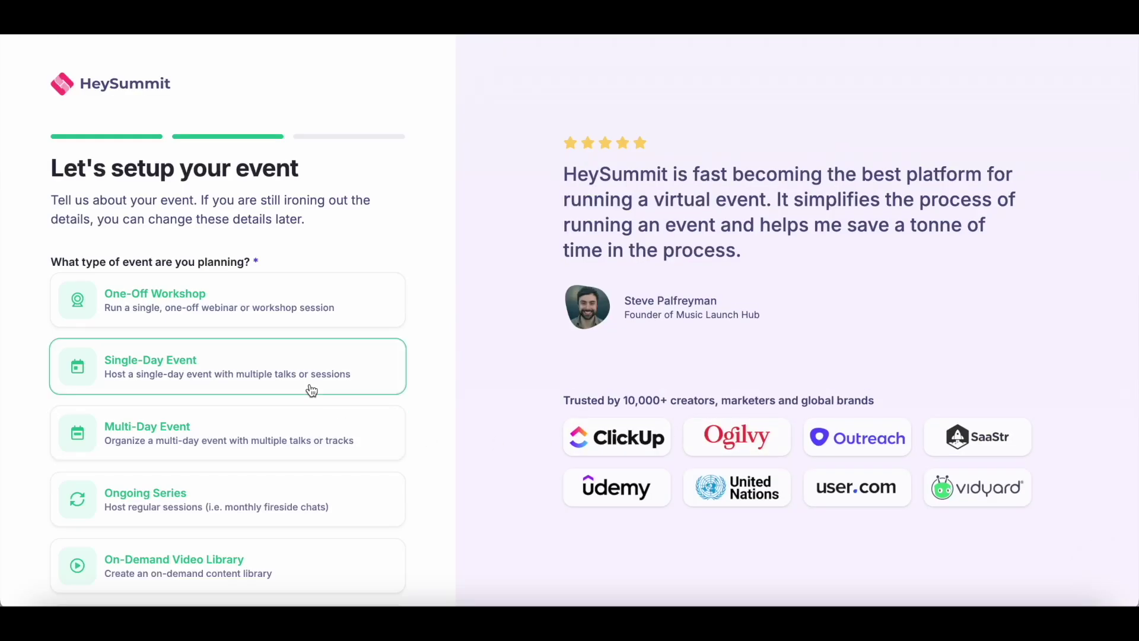
scroll(394, 457, down, 2)
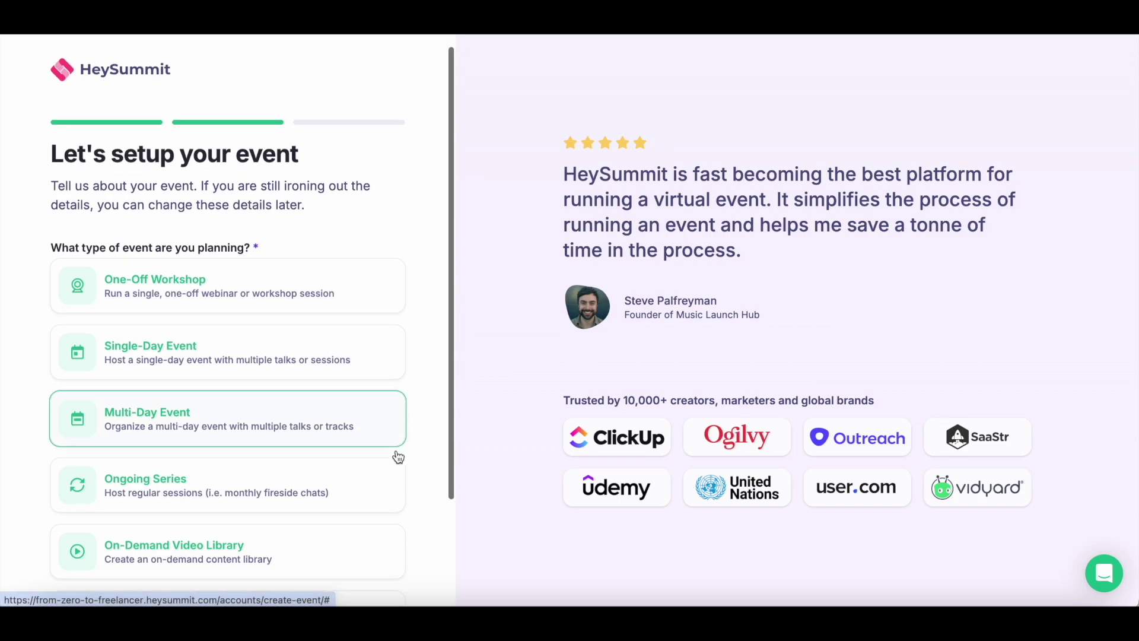
scroll(397, 457, up, 2)
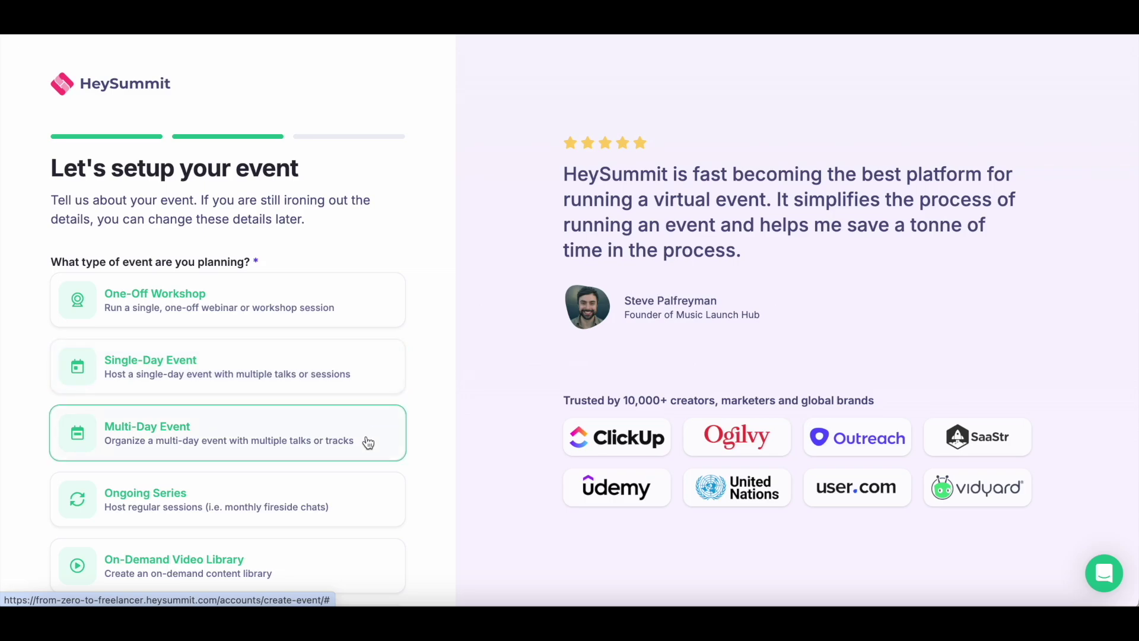
scroll(390, 445, down, 1)
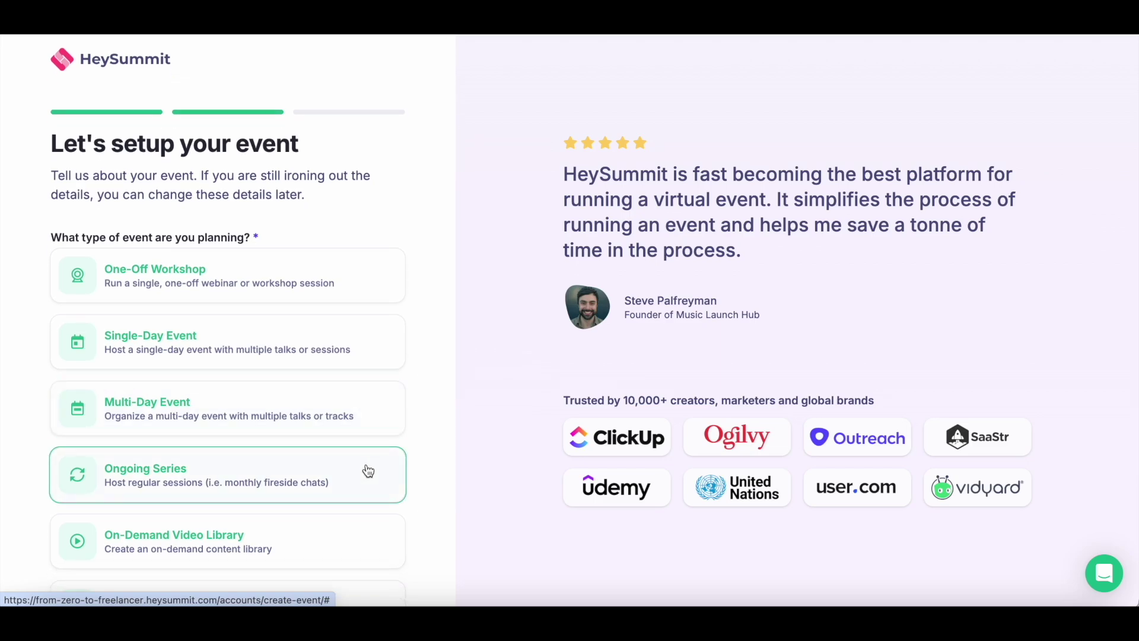
scroll(369, 471, down, 2)
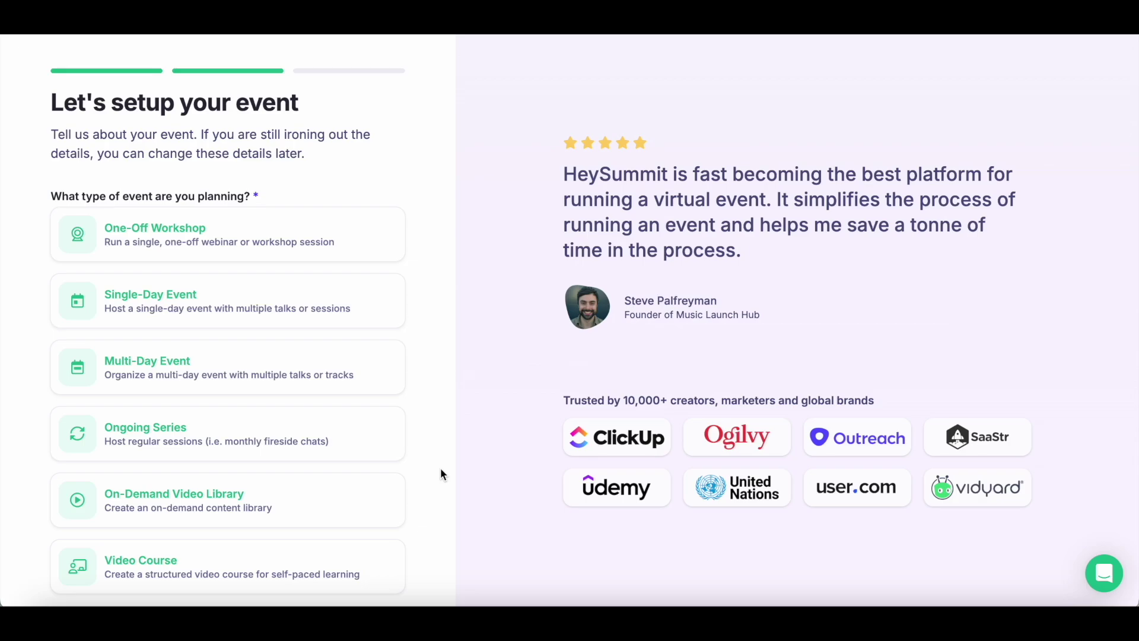
scroll(441, 469, down, 2)
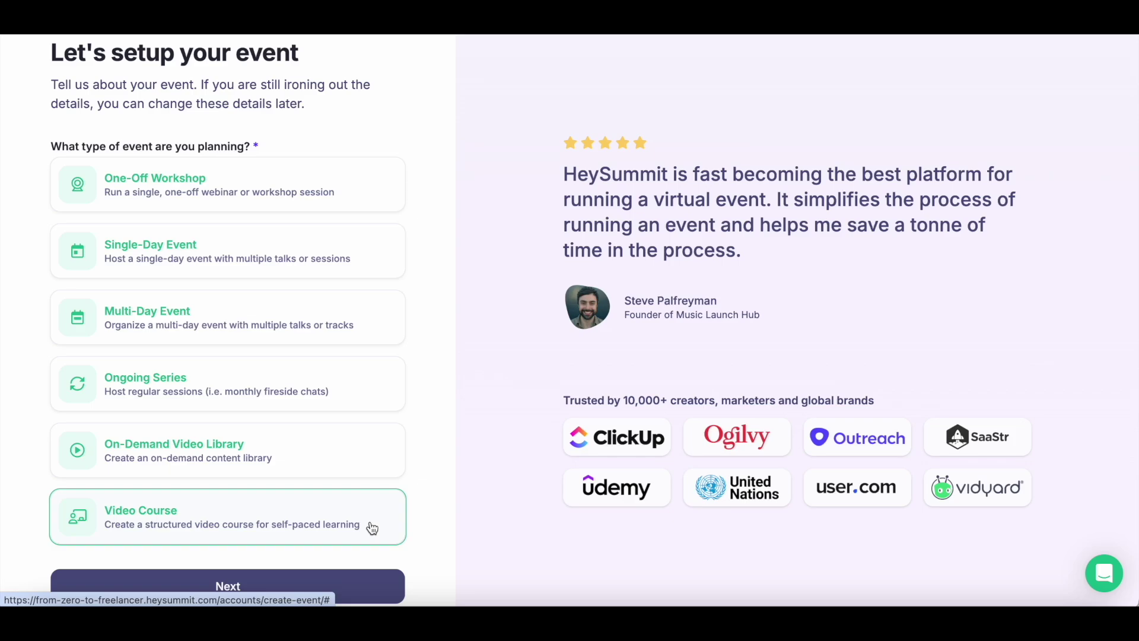
click(342, 584)
scroll(244, 185, up, 3)
scroll(244, 179, down, 1)
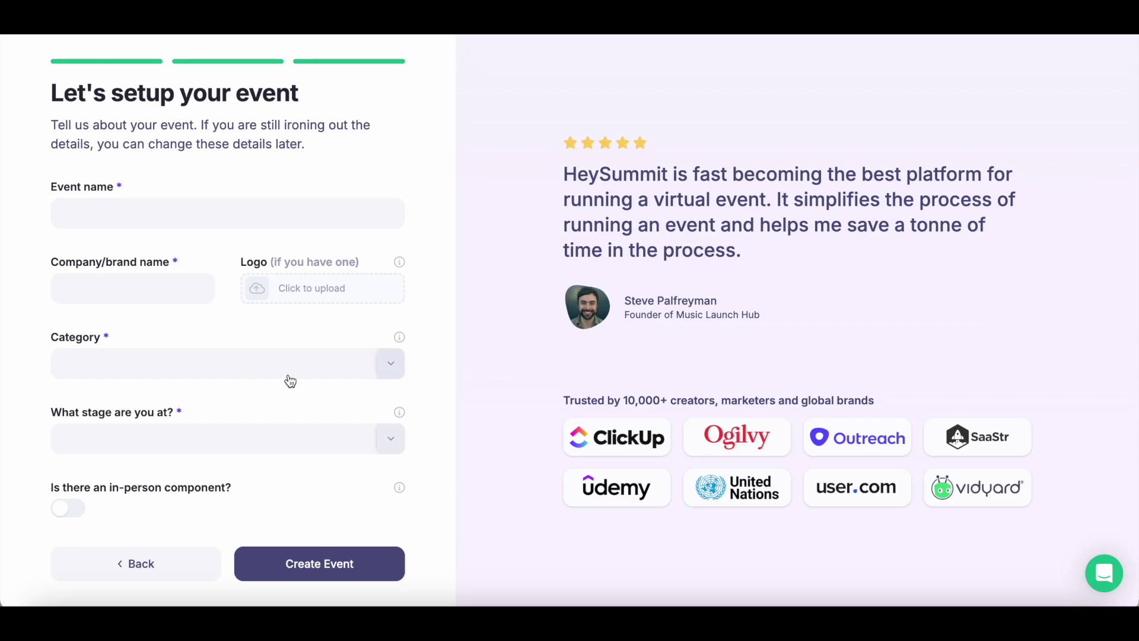
- Enter 'A Beginner's Guide to Freelancing' as the event name and accept the suggested company name
click(236, 212)
text(A Beginner’s Guide to Freelancing)
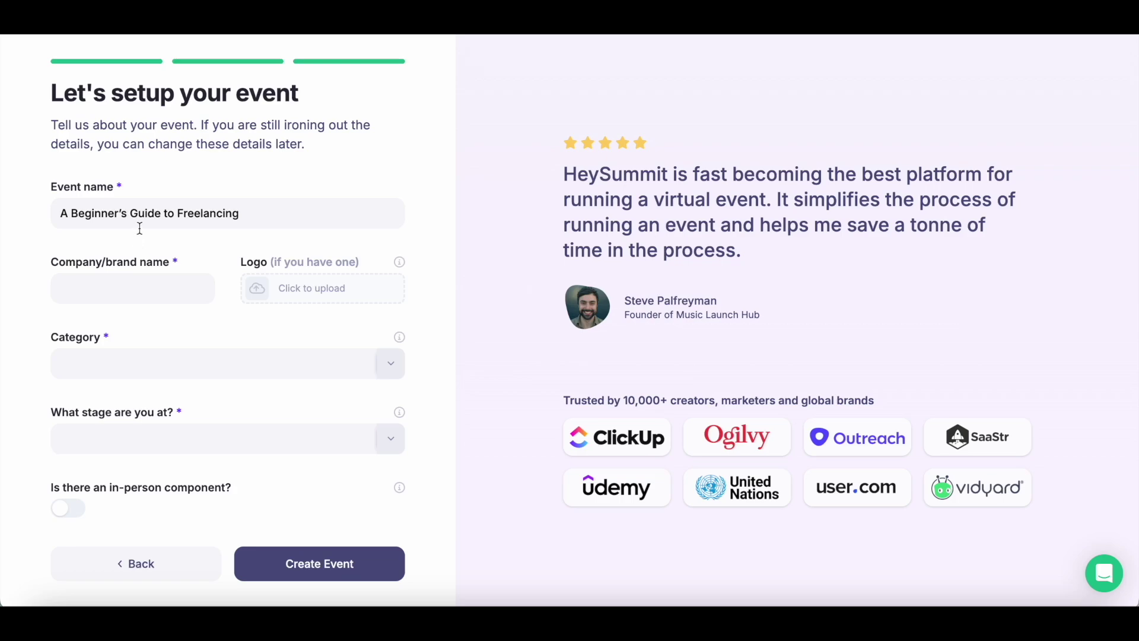
click(138, 300)
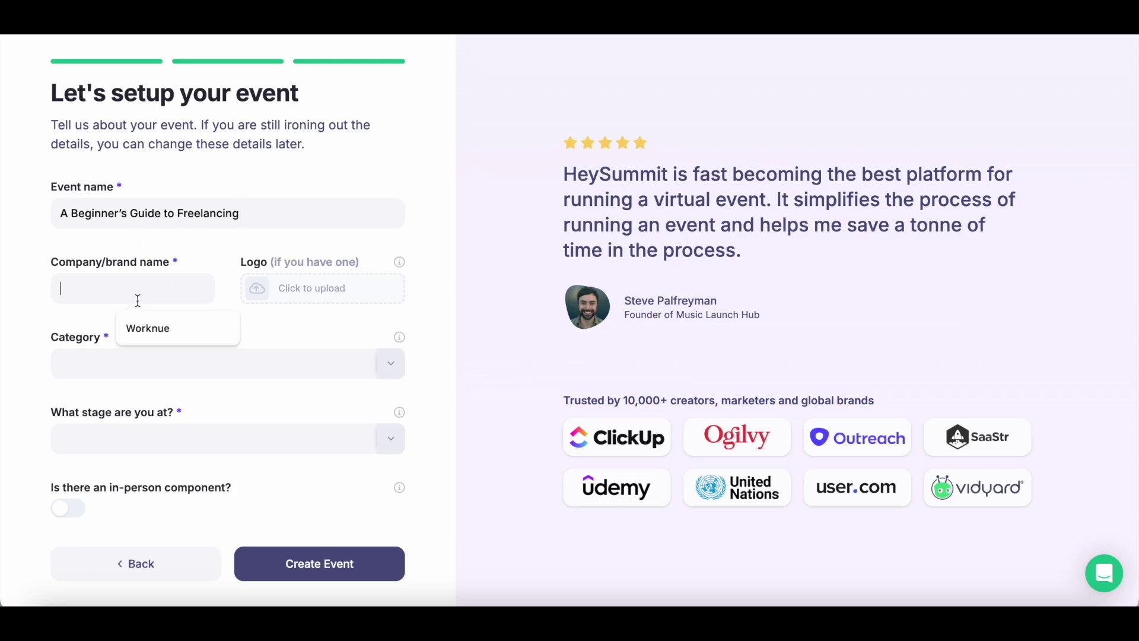
click(153, 328)
- Set the category to Business and the stage to Working On The Idea, then create the event
click(151, 375)
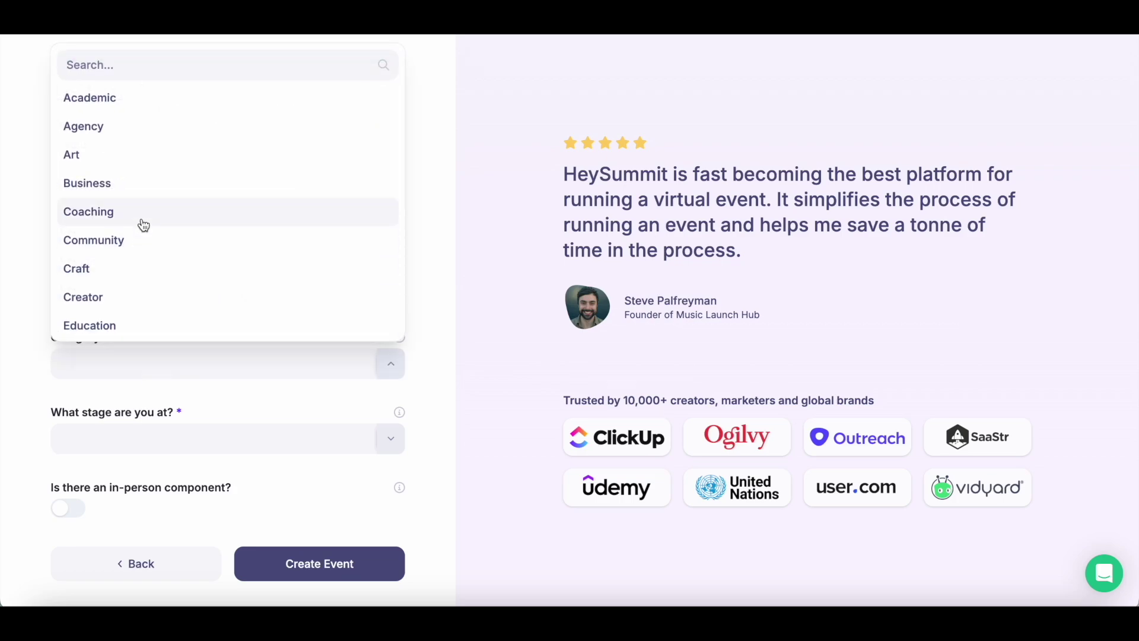
click(134, 191)
click(221, 433)
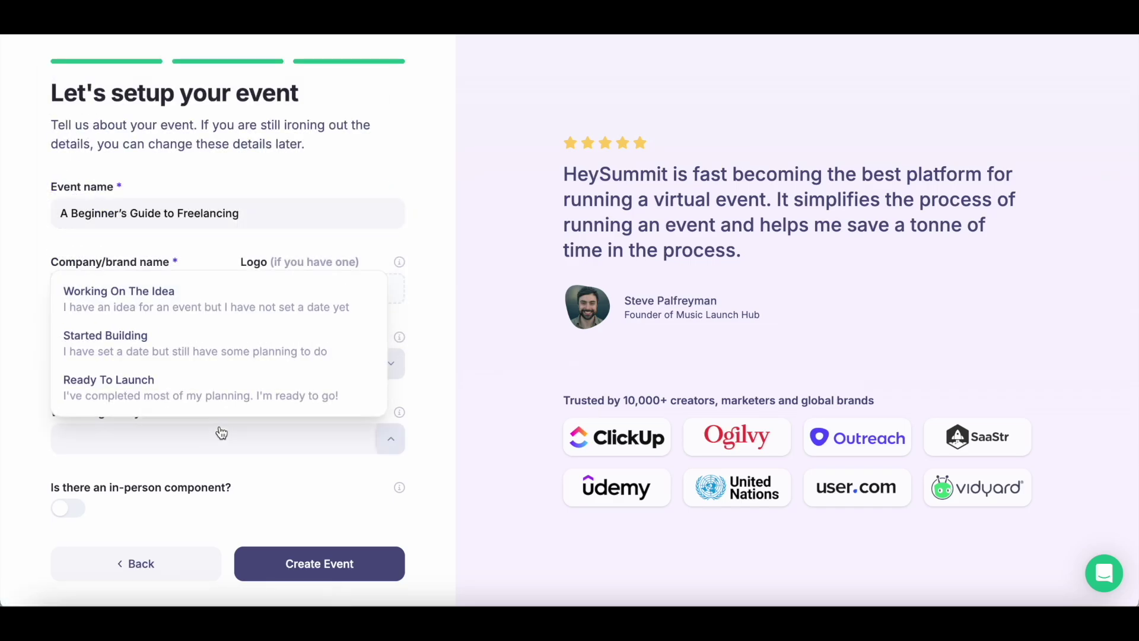
click(180, 304)
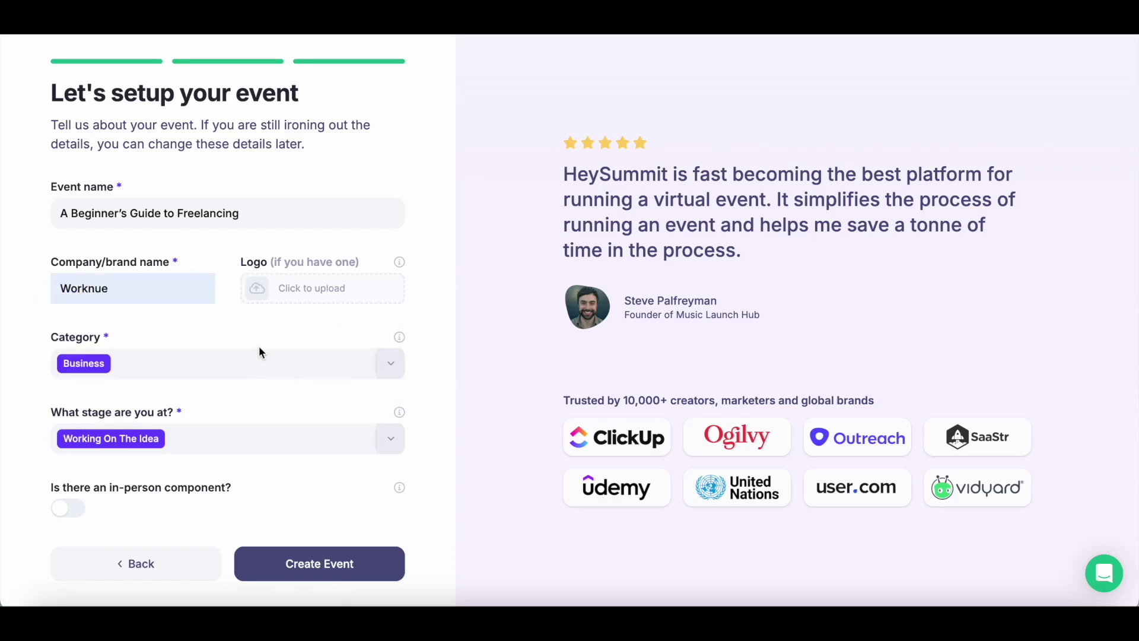
click(322, 571)
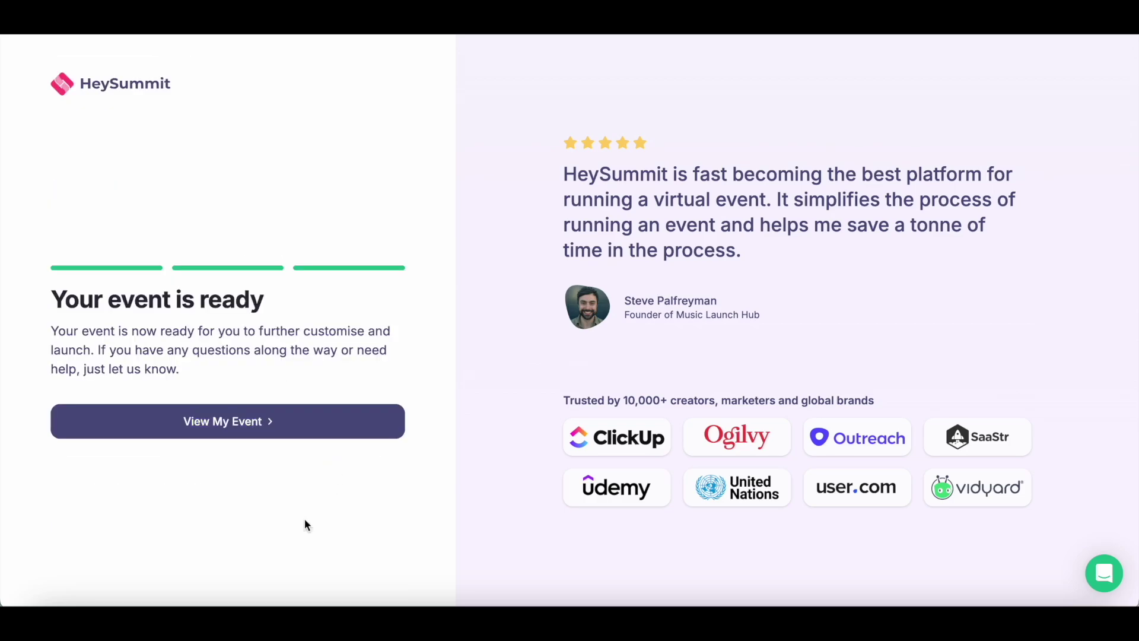
- Open the new freelancing event's Overview dashboard with View My Event
click(255, 428)
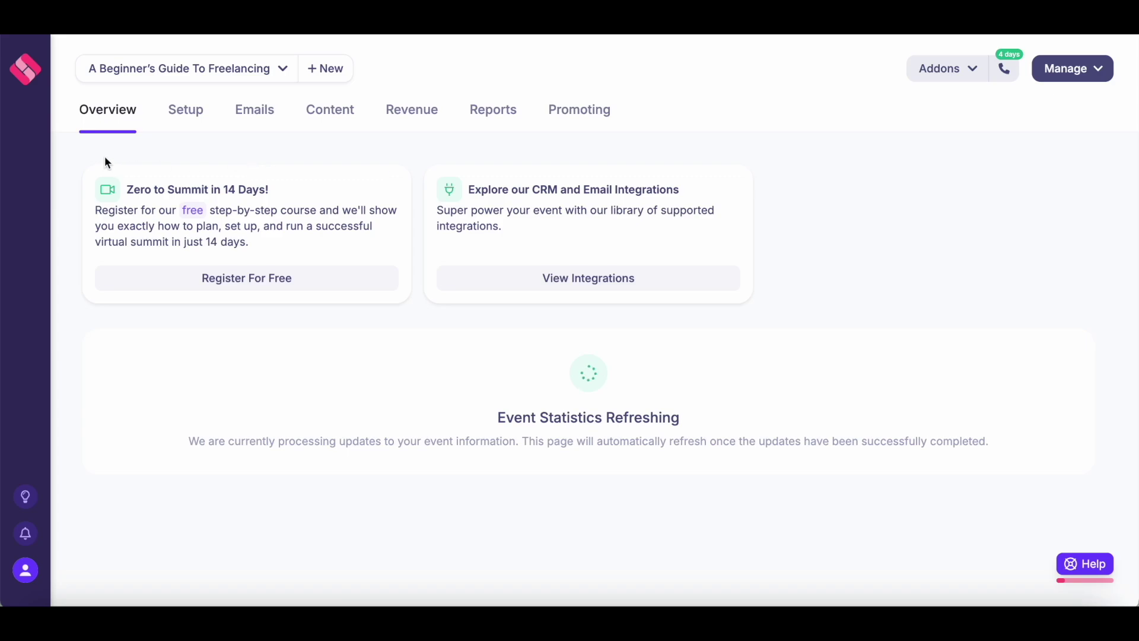
- Open the free Zero to Summit in 14 Days course and scroll through its page and Modules
click(232, 285)
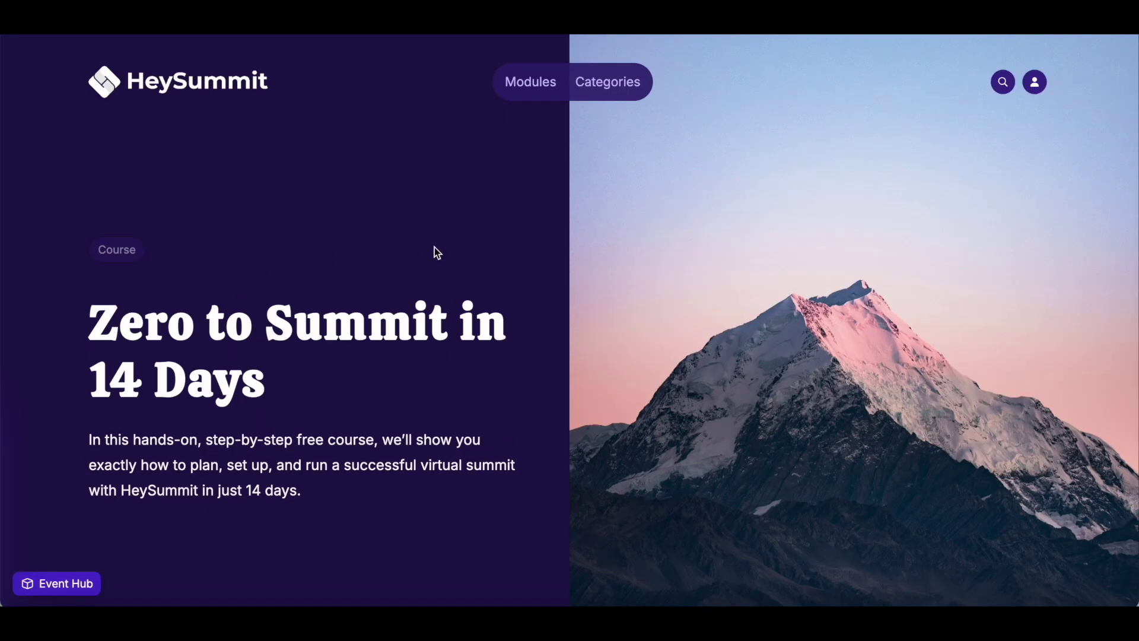
scroll(436, 253, down, 20)
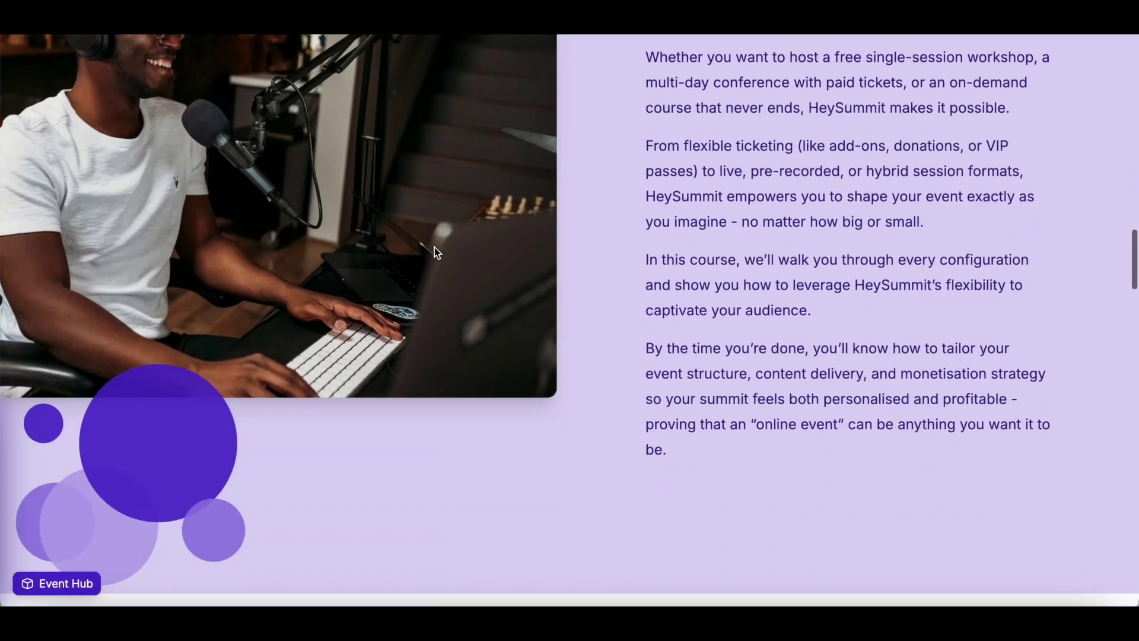
scroll(433, 247, down, 15)
scroll(436, 252, down, 15)
scroll(434, 248, up, 20)
scroll(434, 247, up, 15)
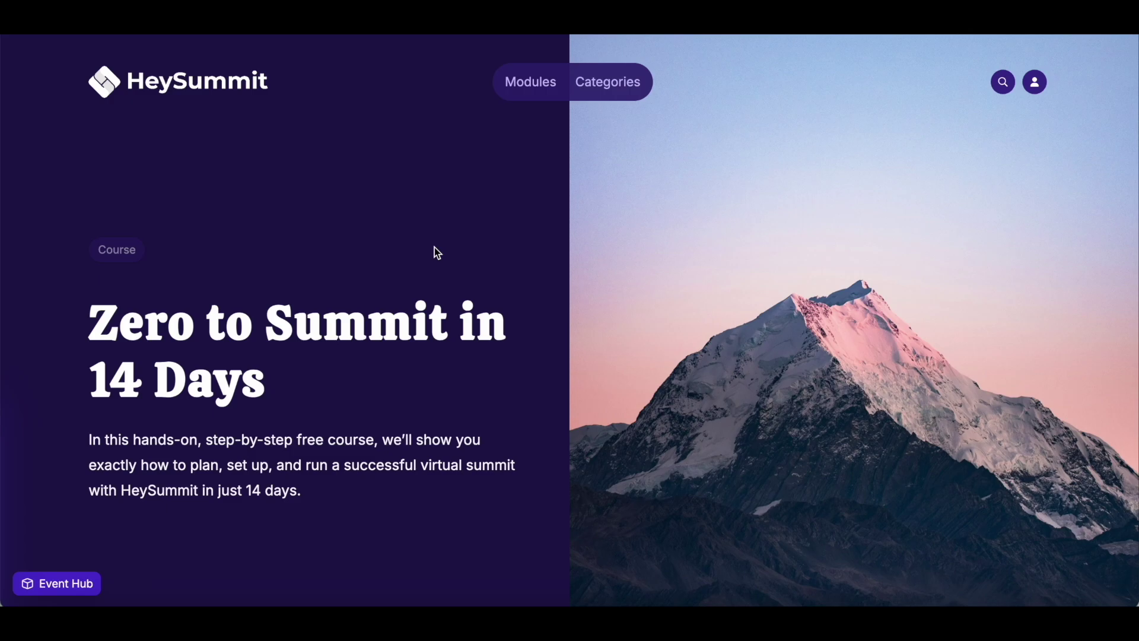
scroll(434, 247, down, 7)
scroll(434, 247, up, 6)
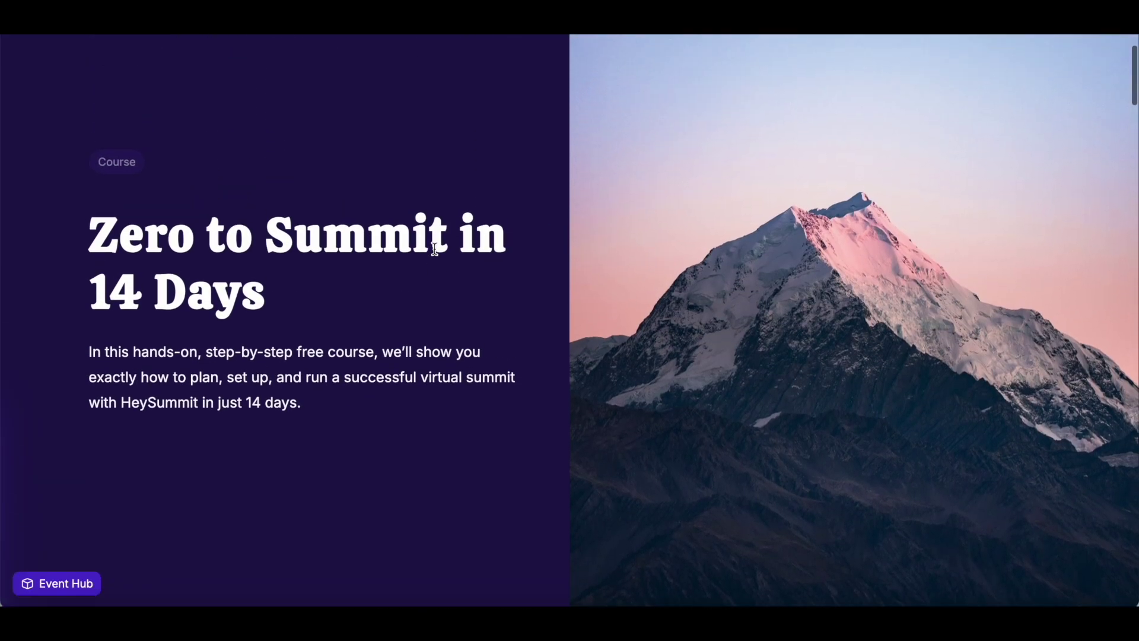
scroll(432, 297, up, 2)
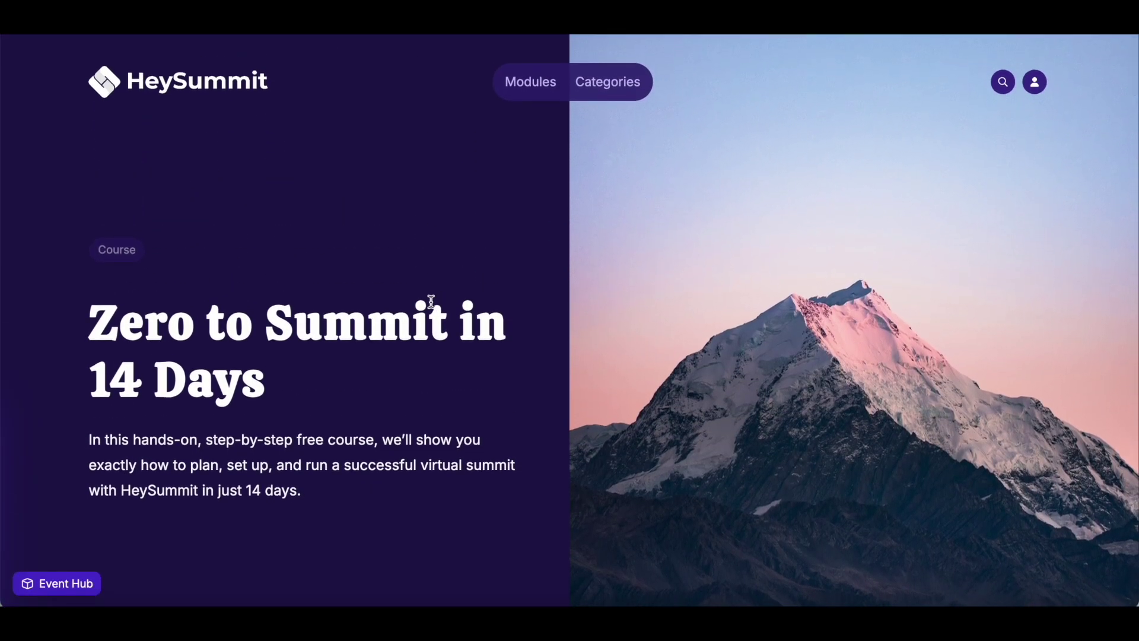
scroll(431, 301, down, 12)
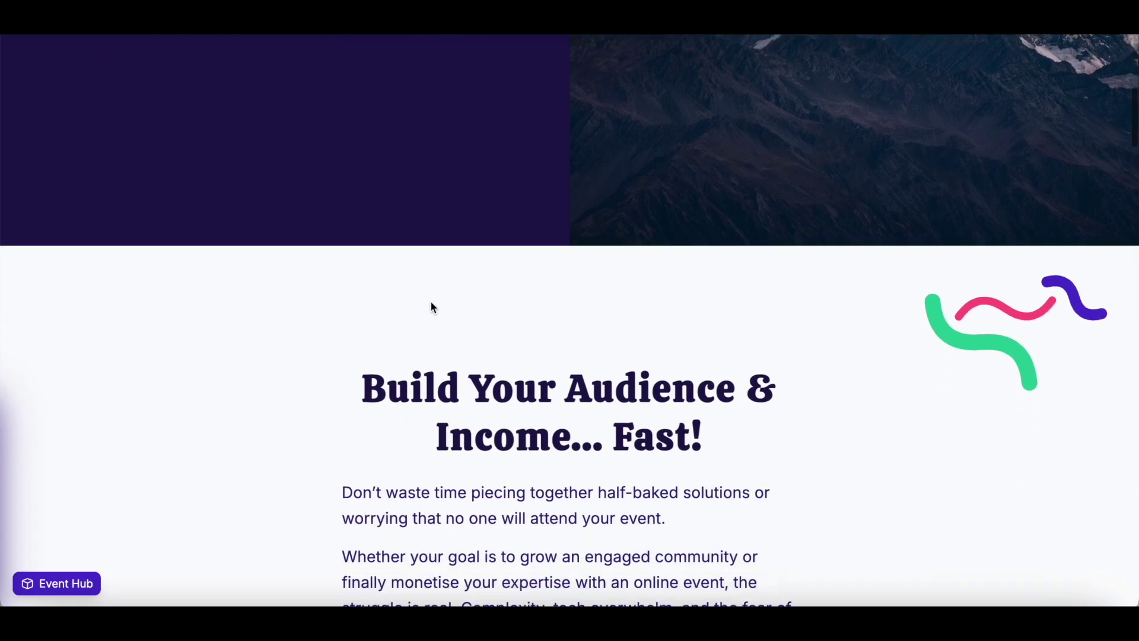
scroll(431, 302, down, 15)
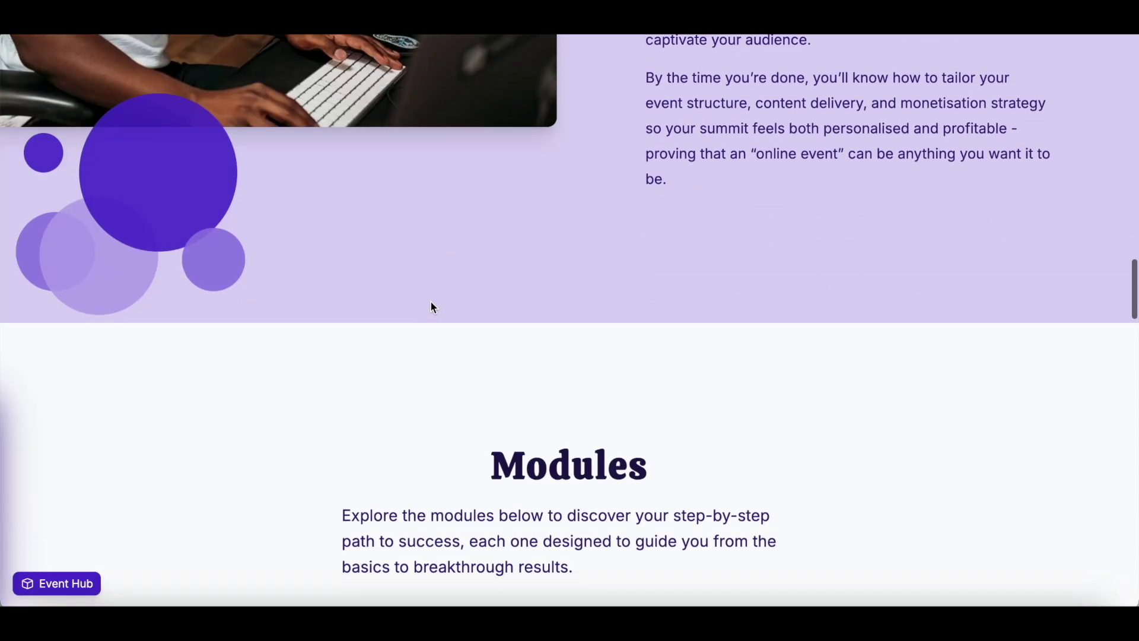
scroll(433, 305, down, 2)
scroll(432, 305, up, 3)
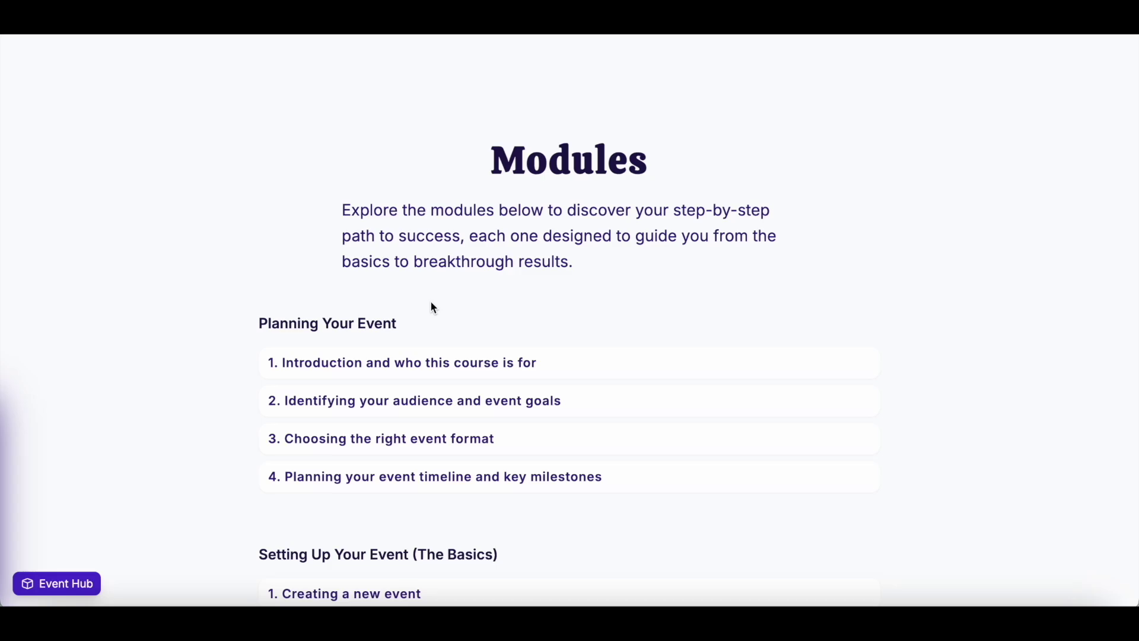
key(Home)
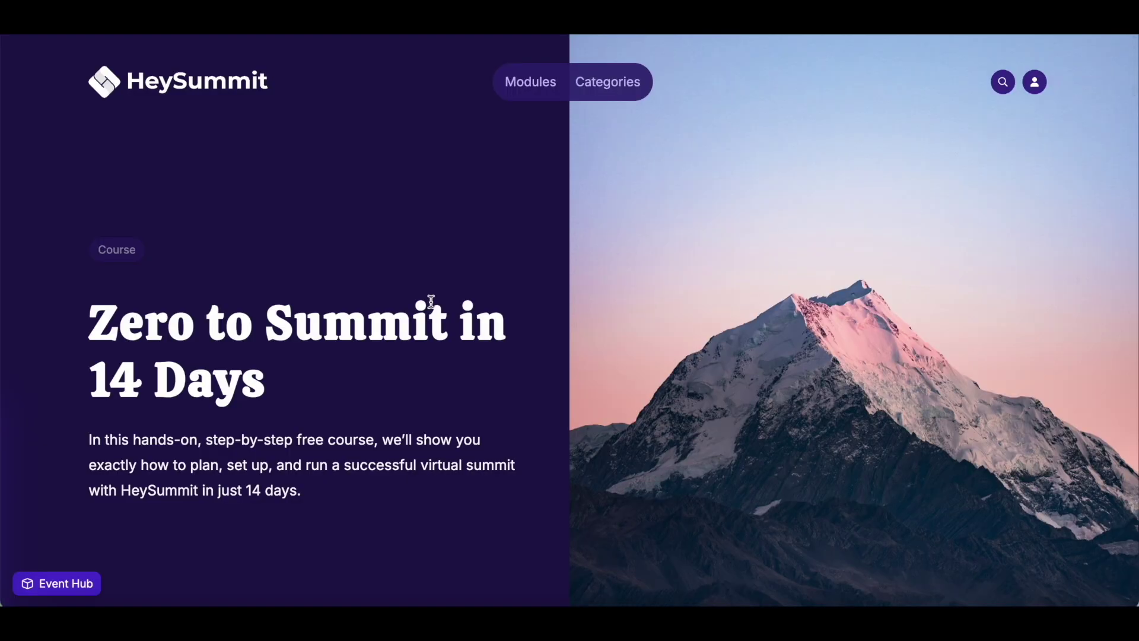
scroll(431, 301, down, 15)
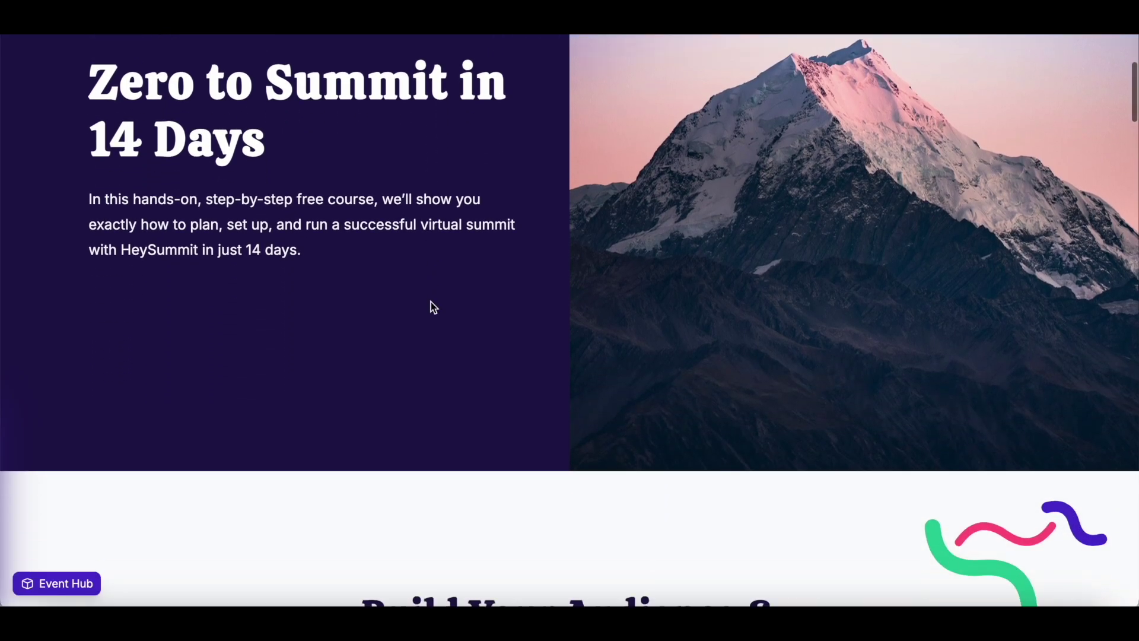
scroll(432, 302, down, 20)
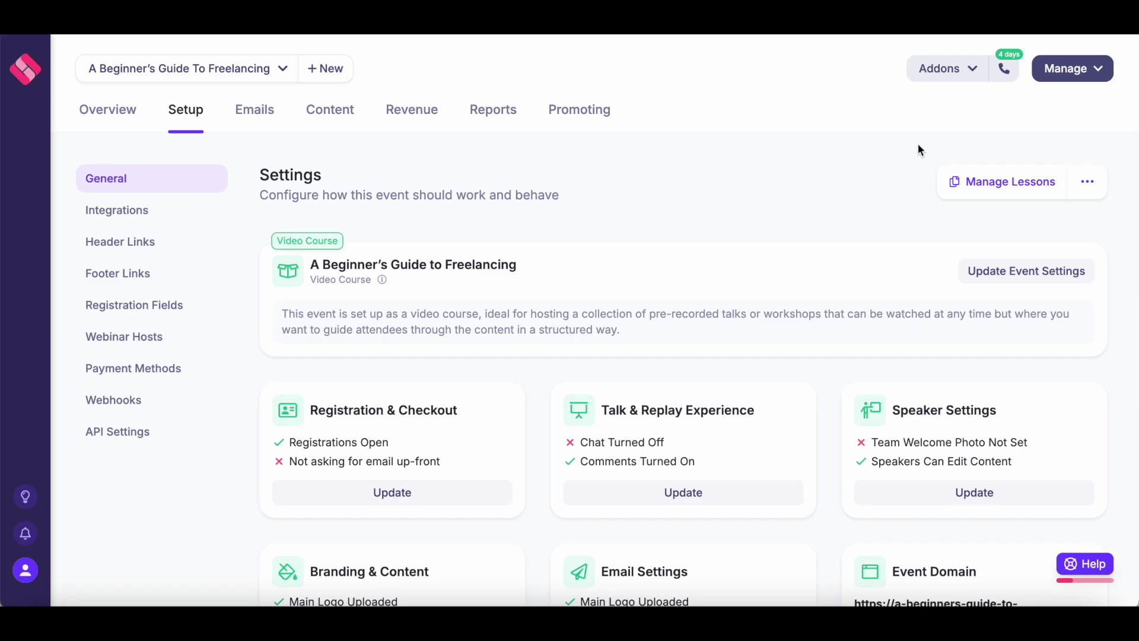
- Choose View Event from the Manage dropdown to show the event's draft landing page
click(1102, 82)
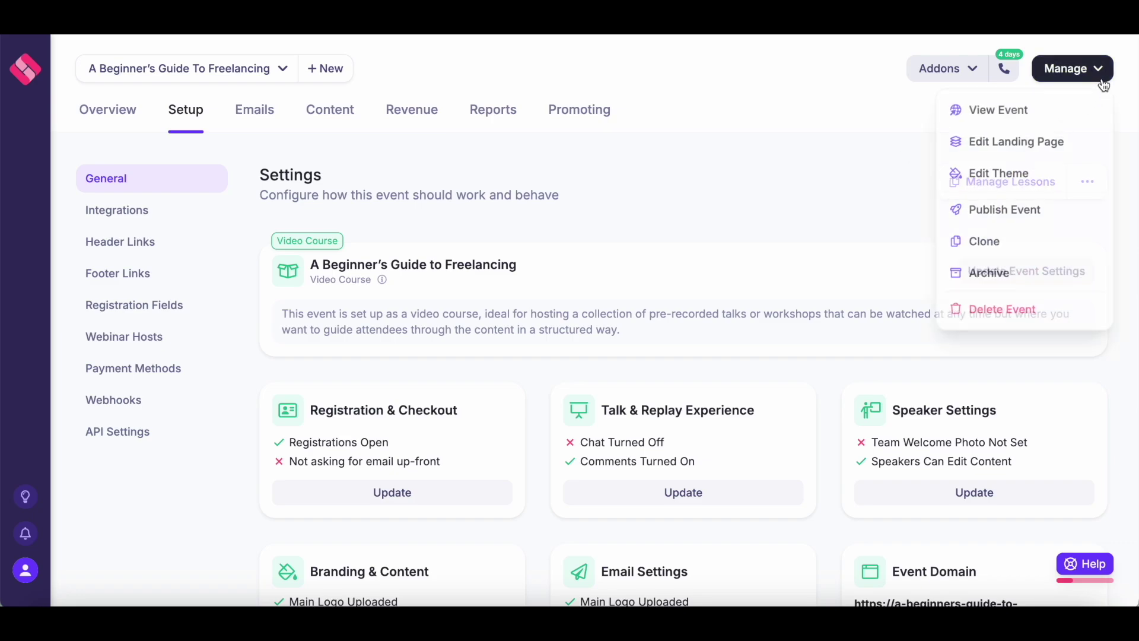
click(1038, 127)
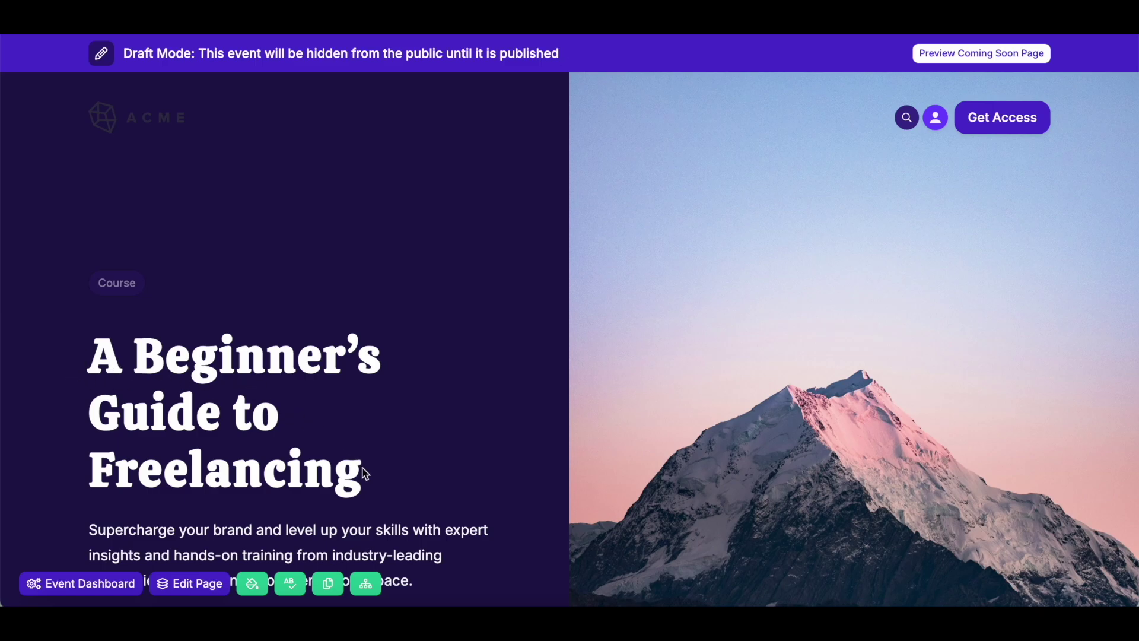
- Scroll the draft landing page down to its Modules section, which still shows no talks added
scroll(364, 473, down, 6)
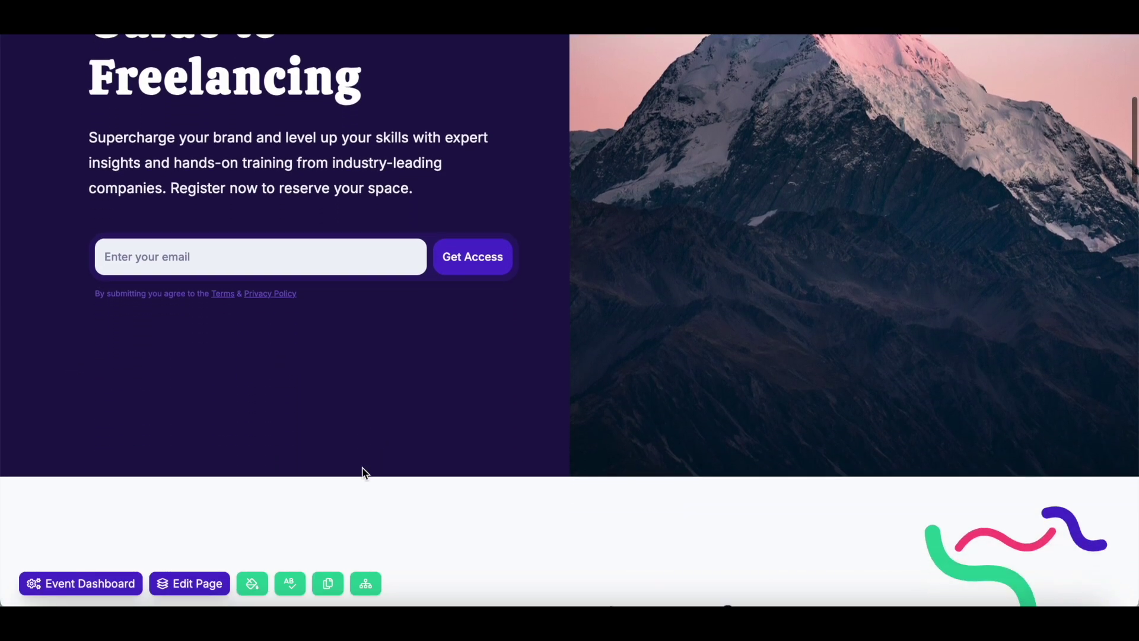
scroll(364, 473, down, 5)
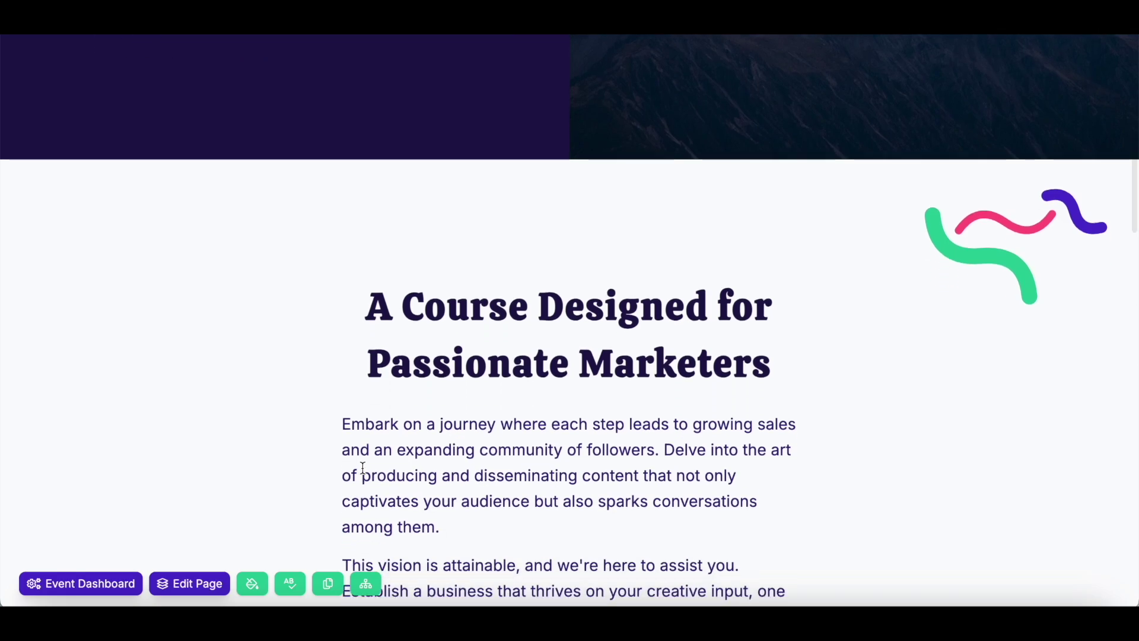
scroll(363, 468, up, 10)
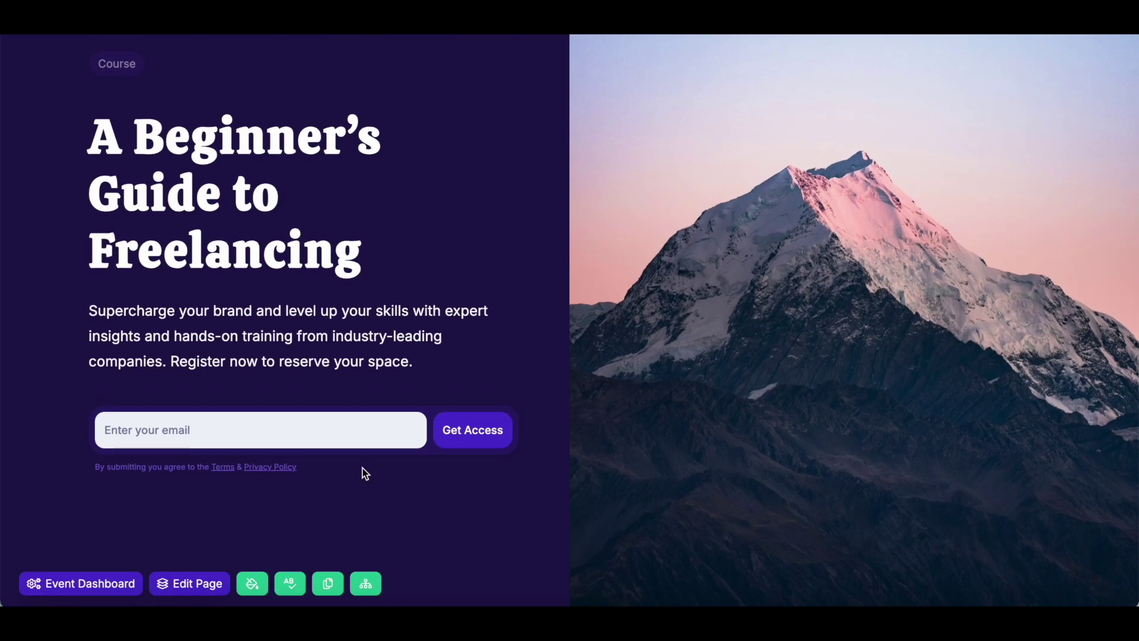
scroll(364, 473, down, 8)
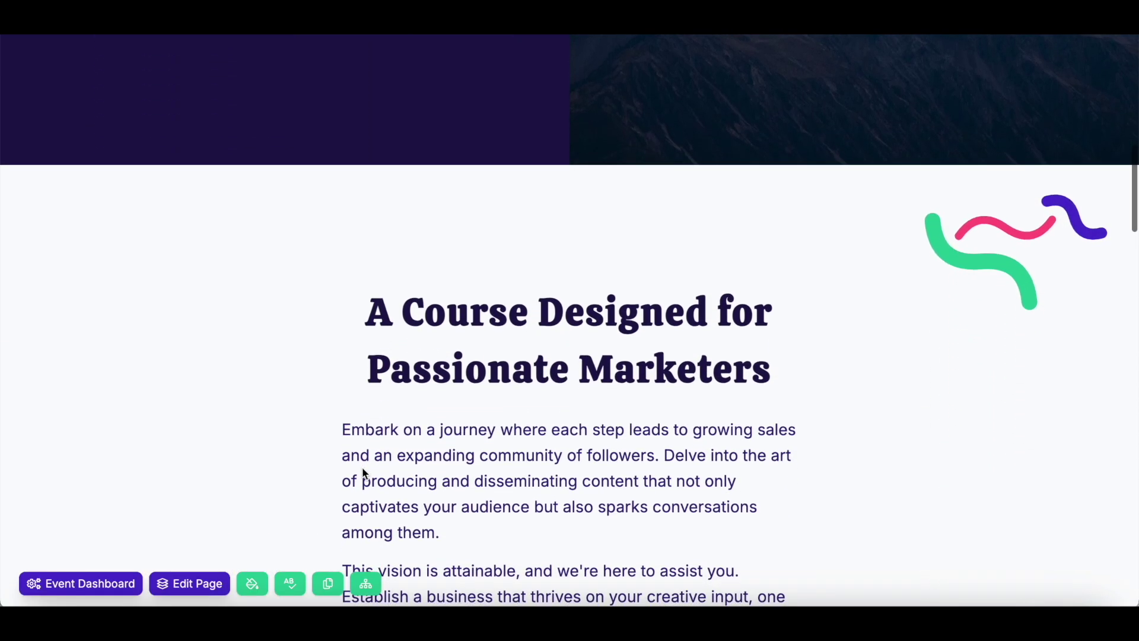
scroll(349, 363, down, 6)
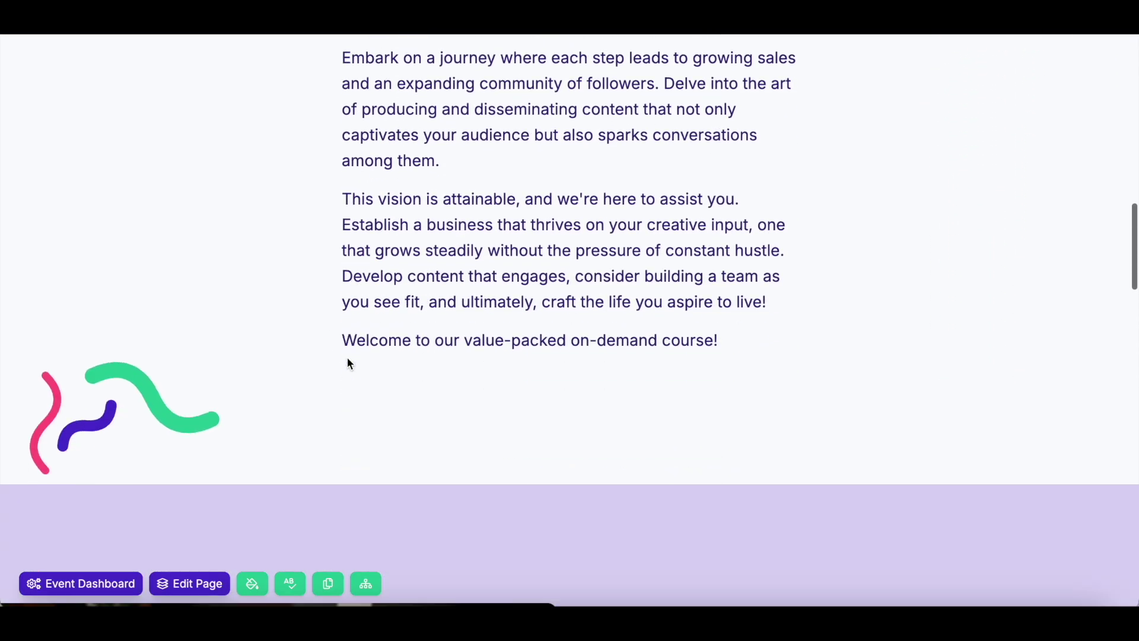
scroll(349, 363, down, 6)
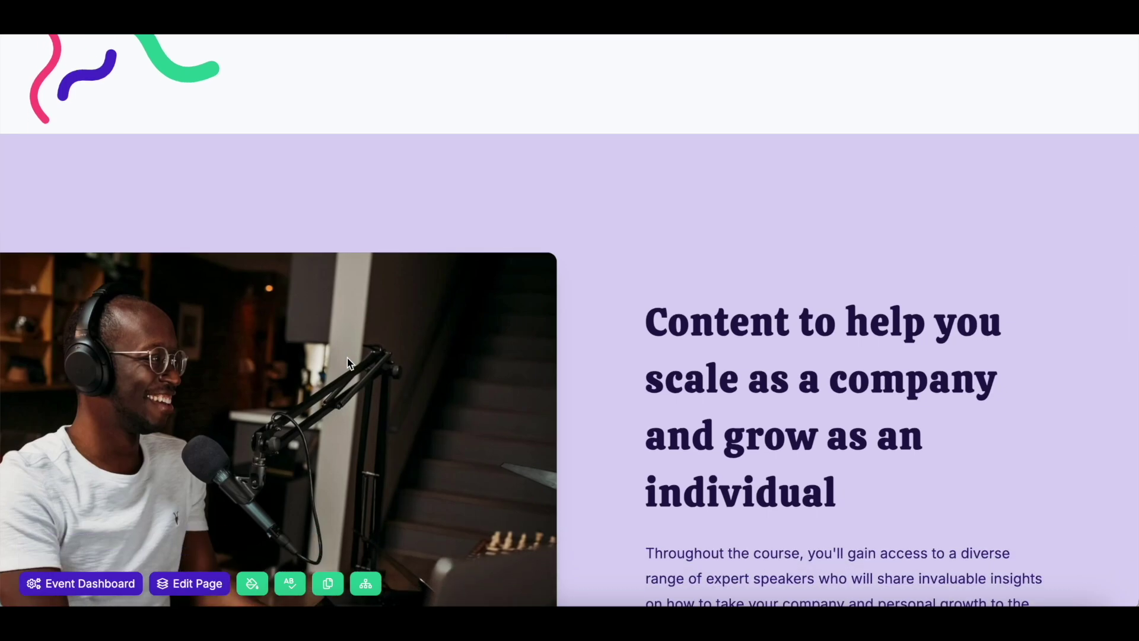
scroll(350, 363, down, 2)
scroll(659, 286, up, 4)
scroll(659, 285, down, 6)
scroll(659, 285, up, 10)
scroll(658, 286, down, 20)
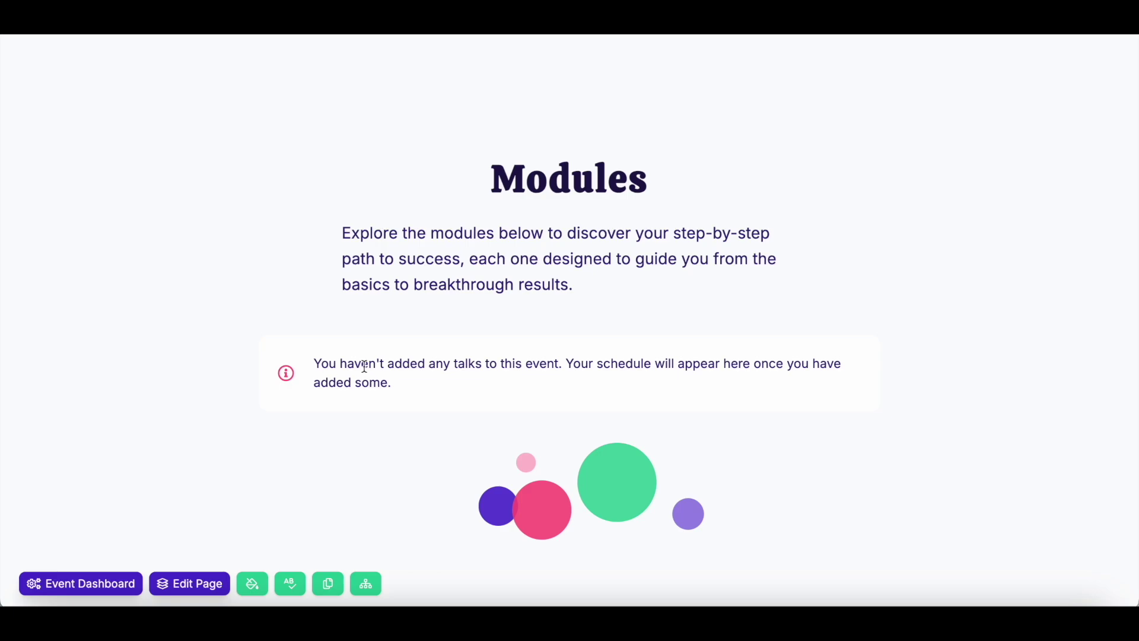
scroll(364, 366, down, 7)
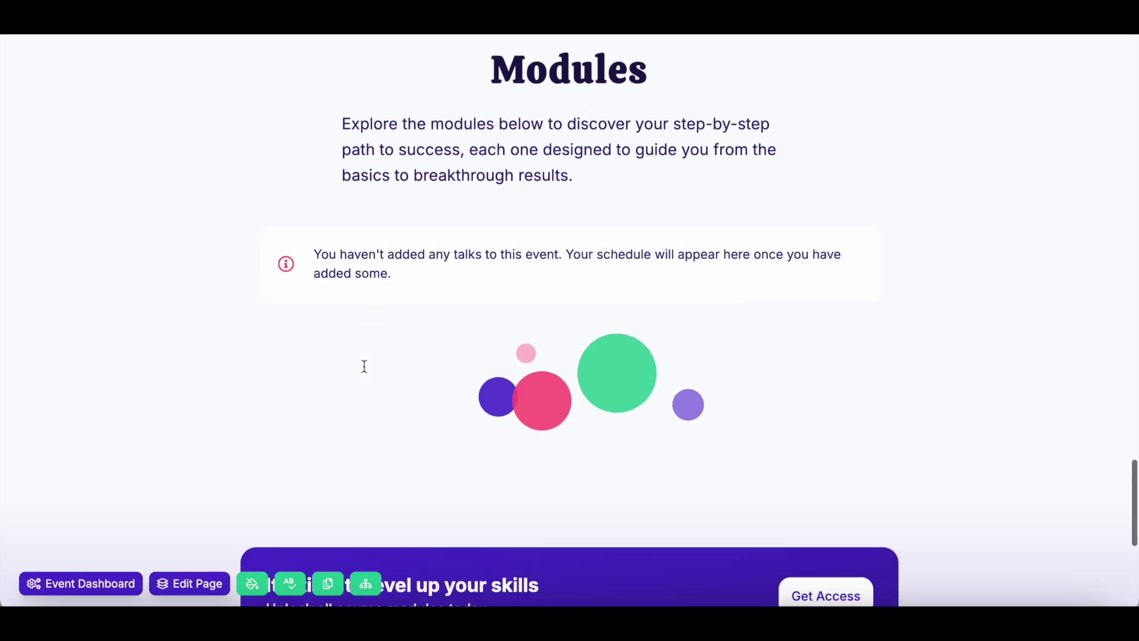
scroll(366, 372, up, 20)
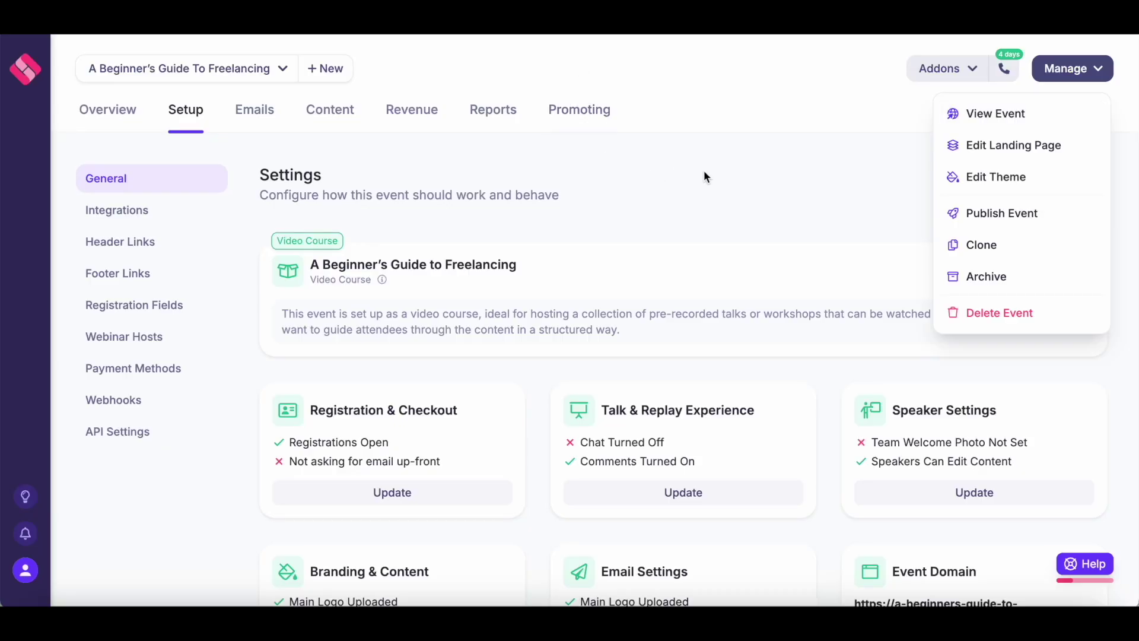
- Turn on Require Email Up-Front and Require Name Up-Front in Registration & Checkout, and save
click(700, 175)
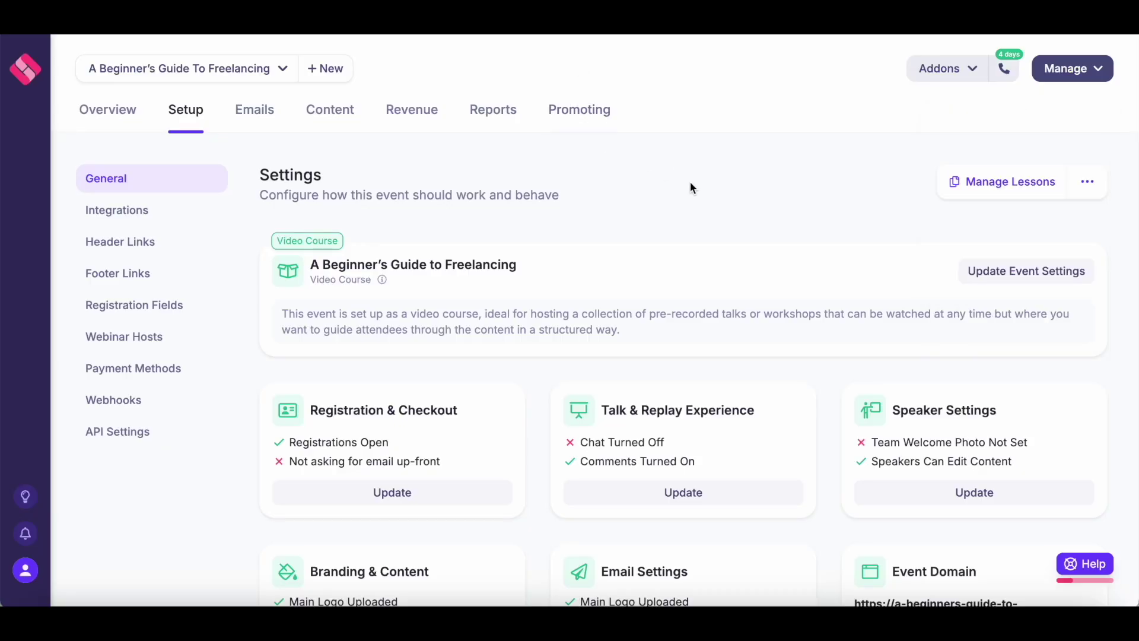
scroll(446, 393, down, 1)
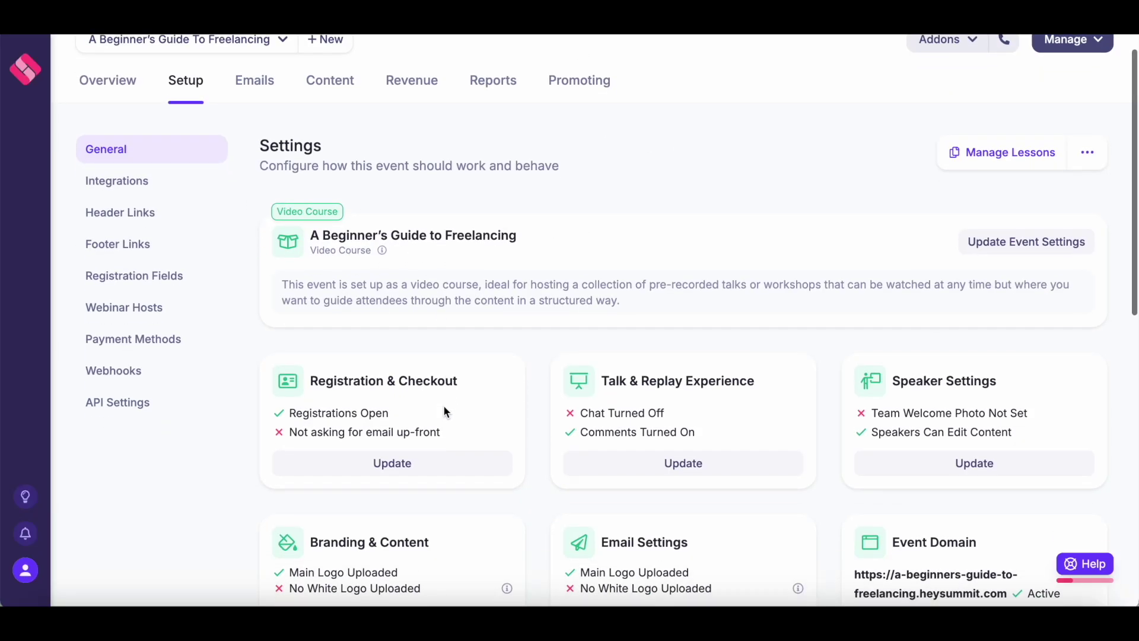
click(425, 462)
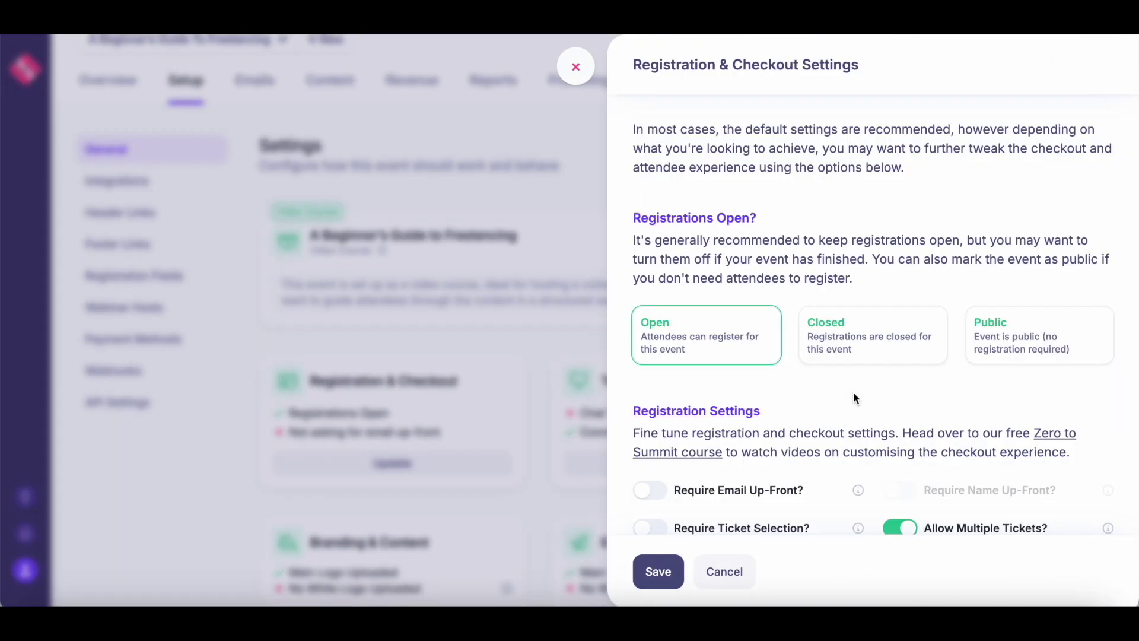
scroll(806, 423, down, 1)
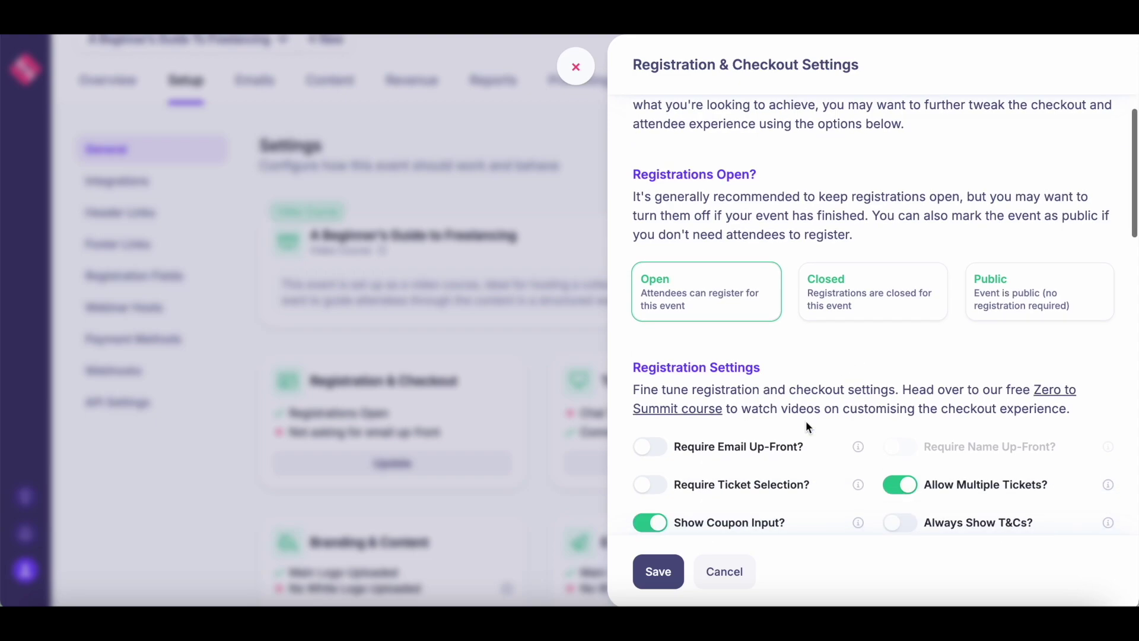
click(661, 455)
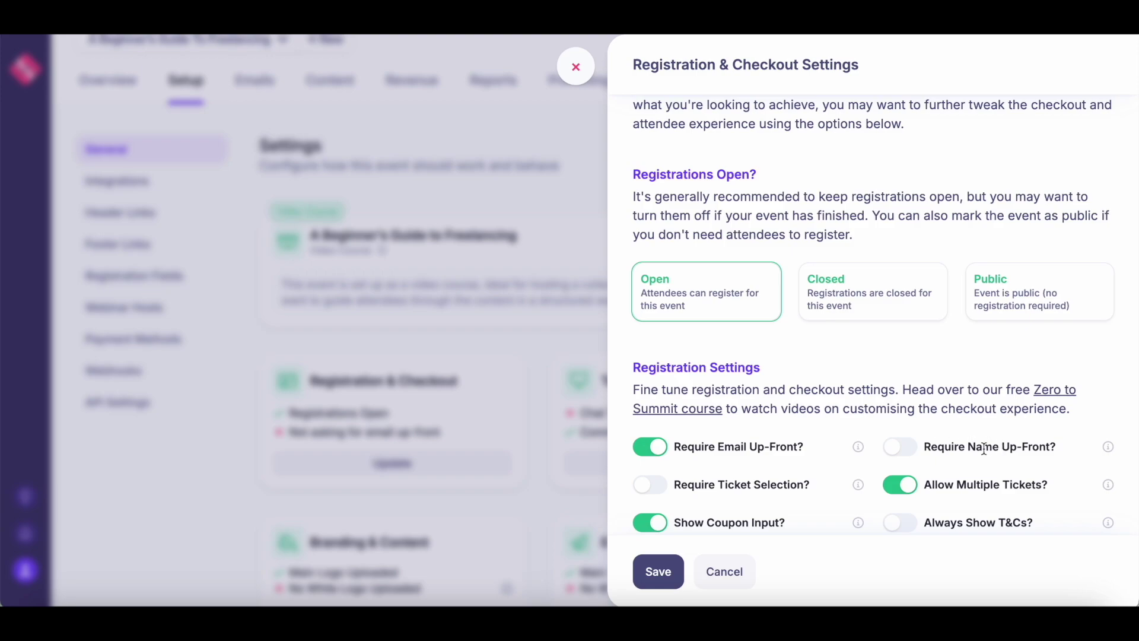
click(909, 456)
scroll(920, 417, down, 1)
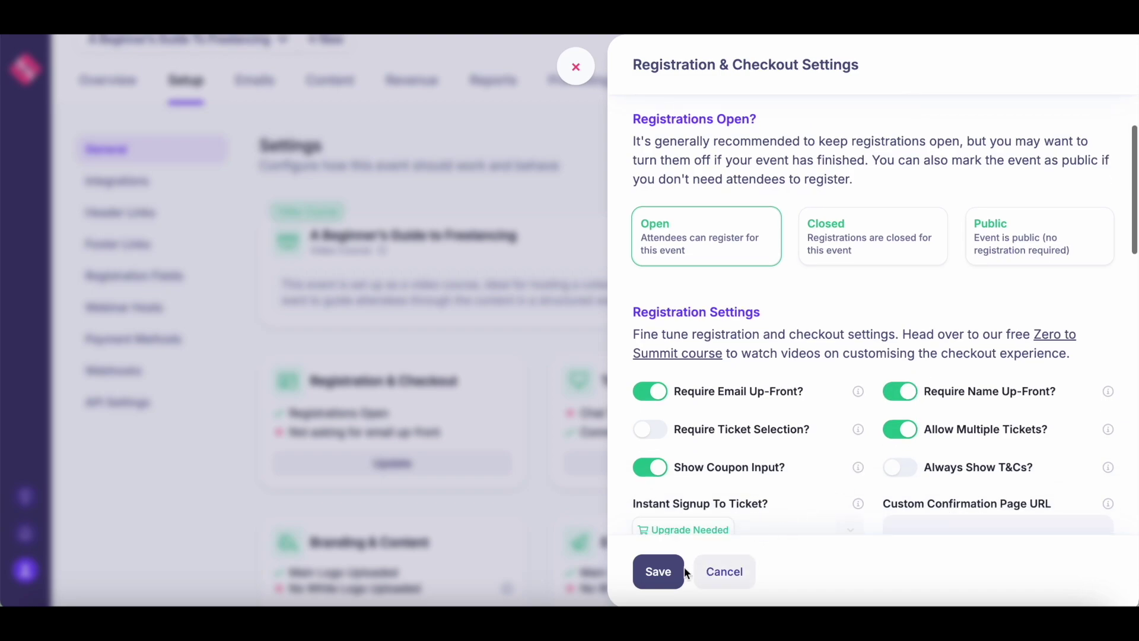
click(657, 578)
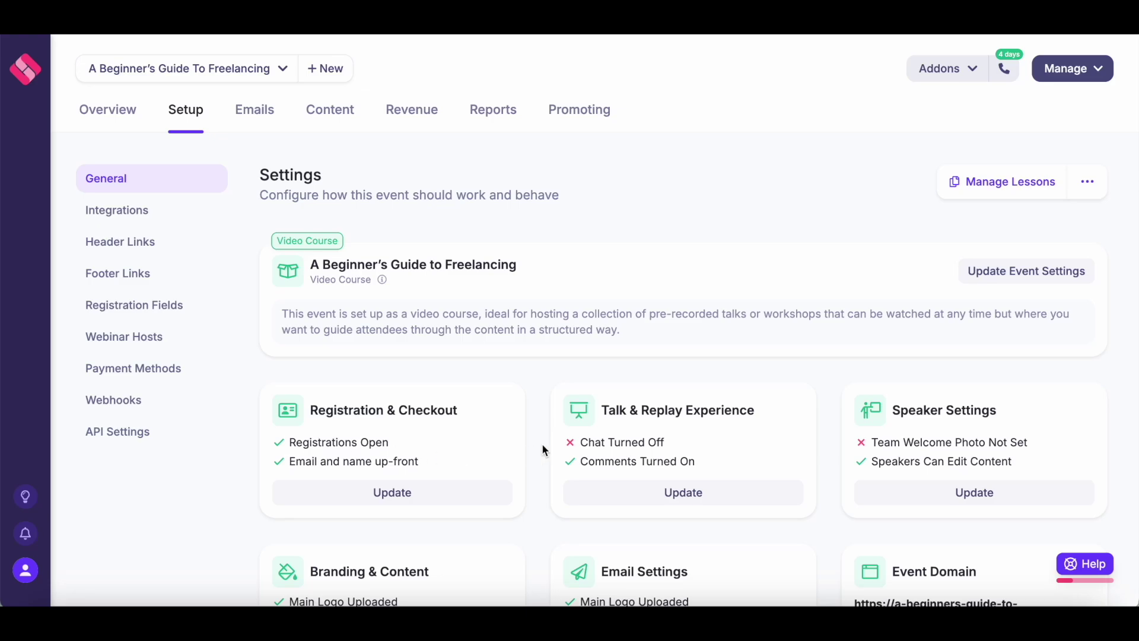
scroll(542, 451, down, 3)
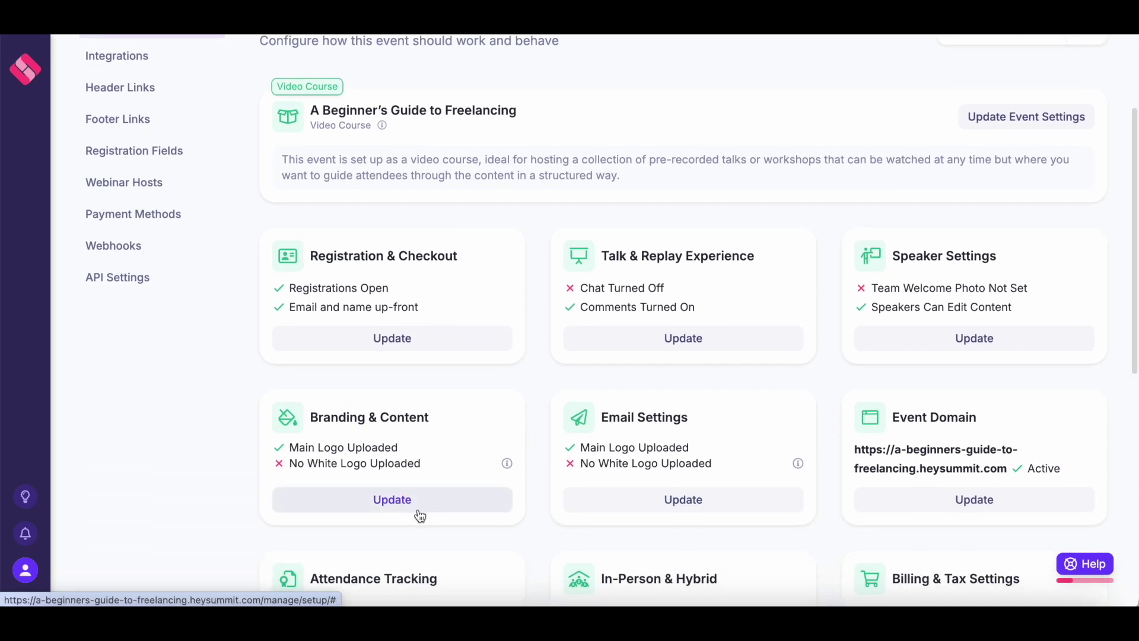
click(394, 506)
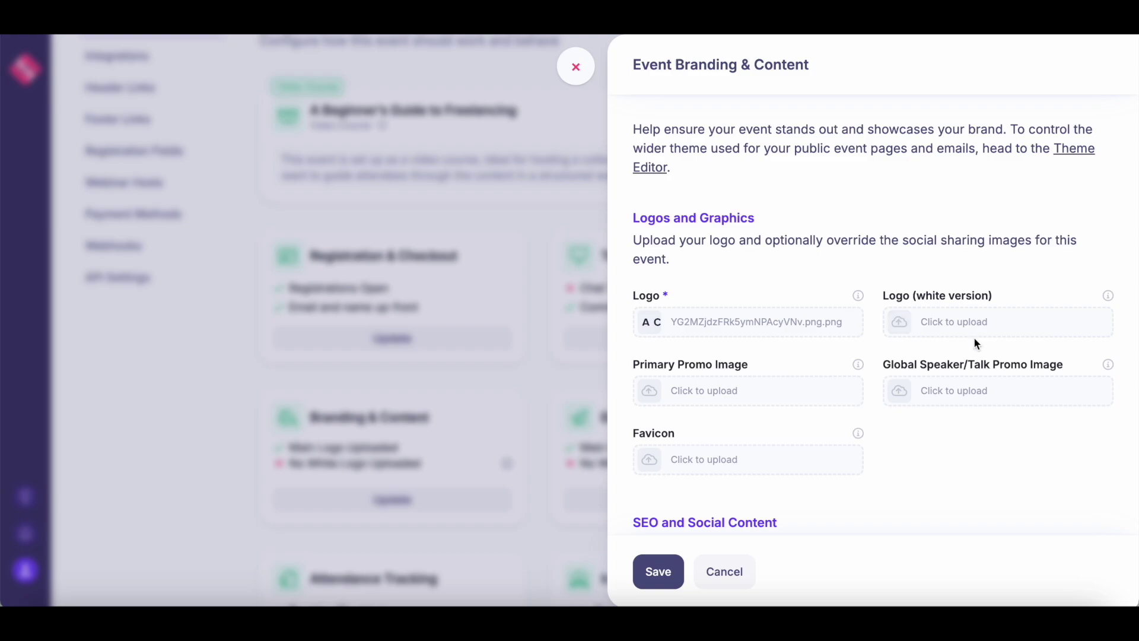
scroll(975, 339, down, 3)
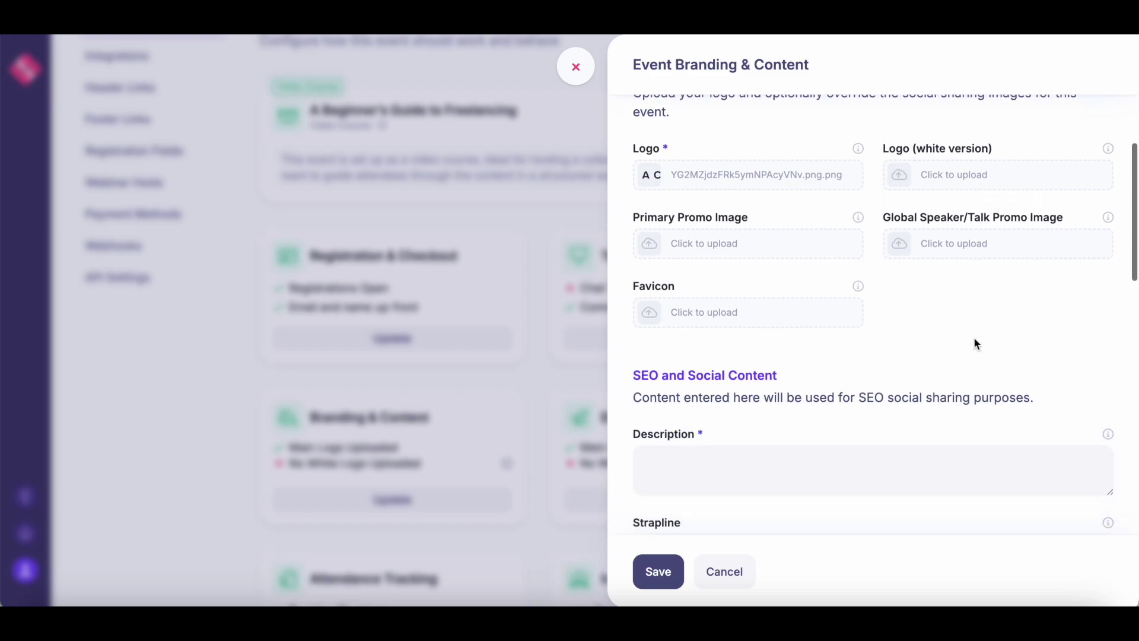
scroll(922, 394, down, 1)
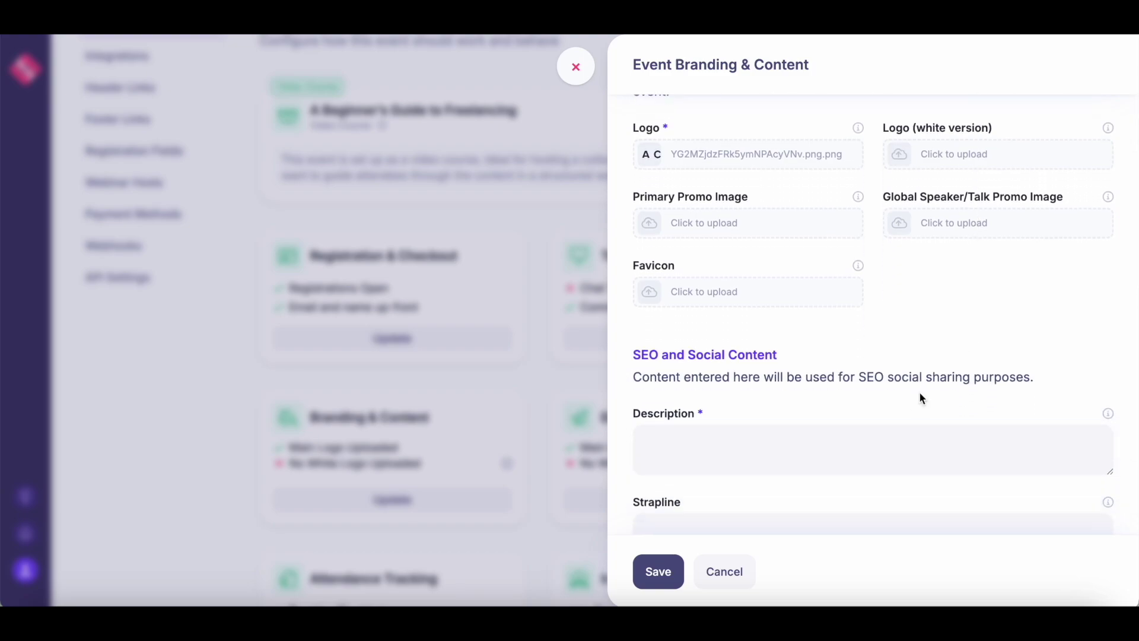
click(775, 447)
scroll(777, 448, down, 2)
scroll(778, 448, down, 6)
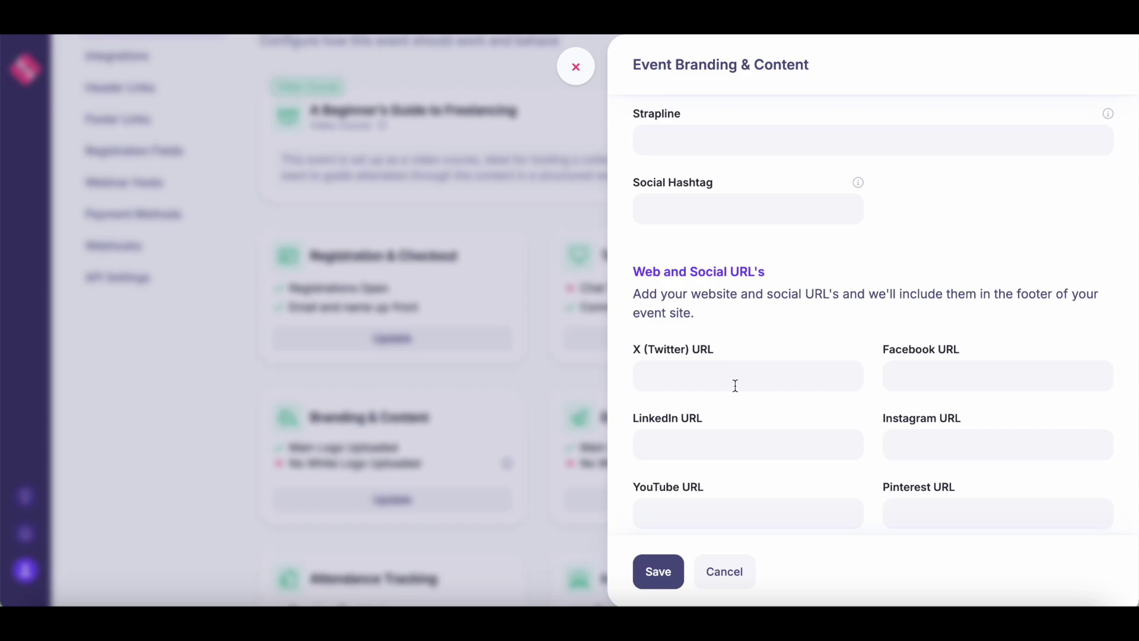
scroll(736, 386, down, 2)
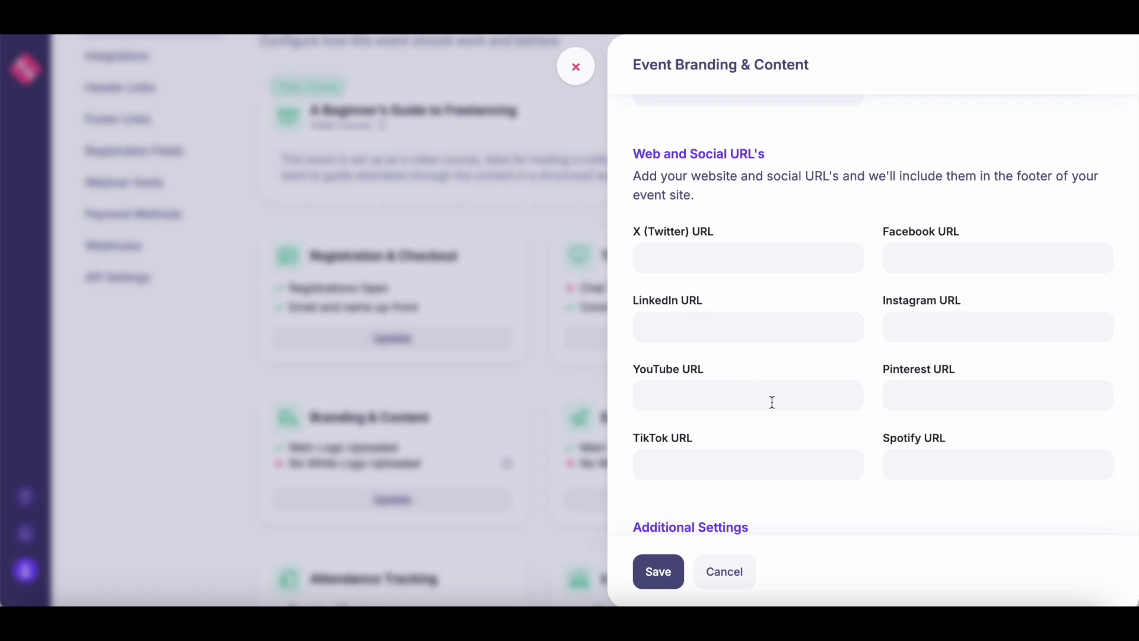
scroll(766, 418, down, 5)
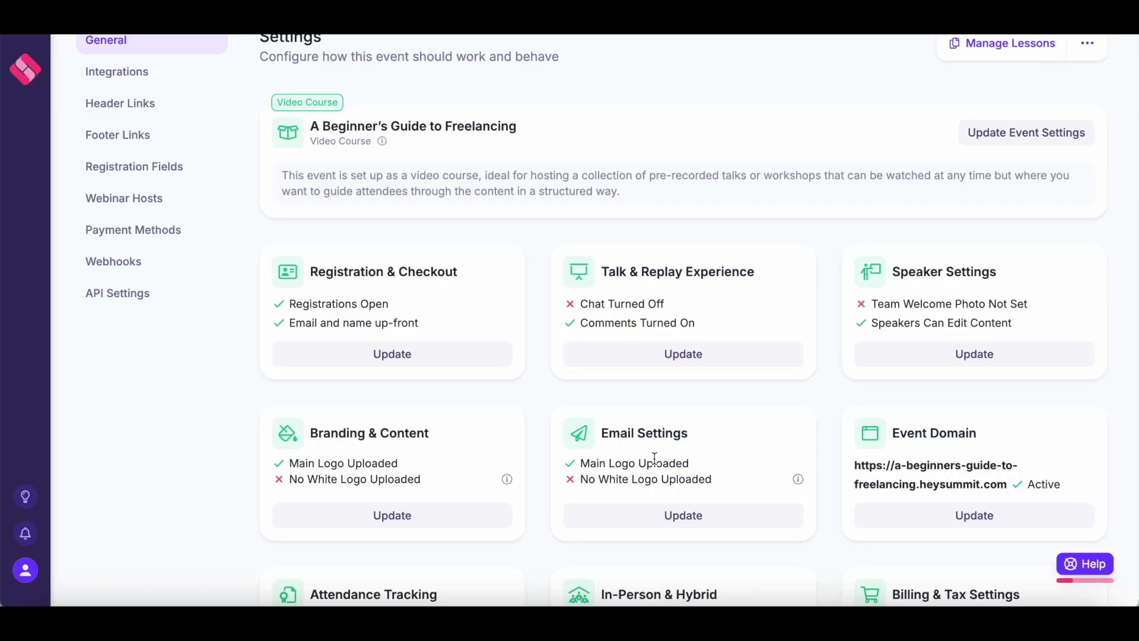
scroll(655, 459, down, 5)
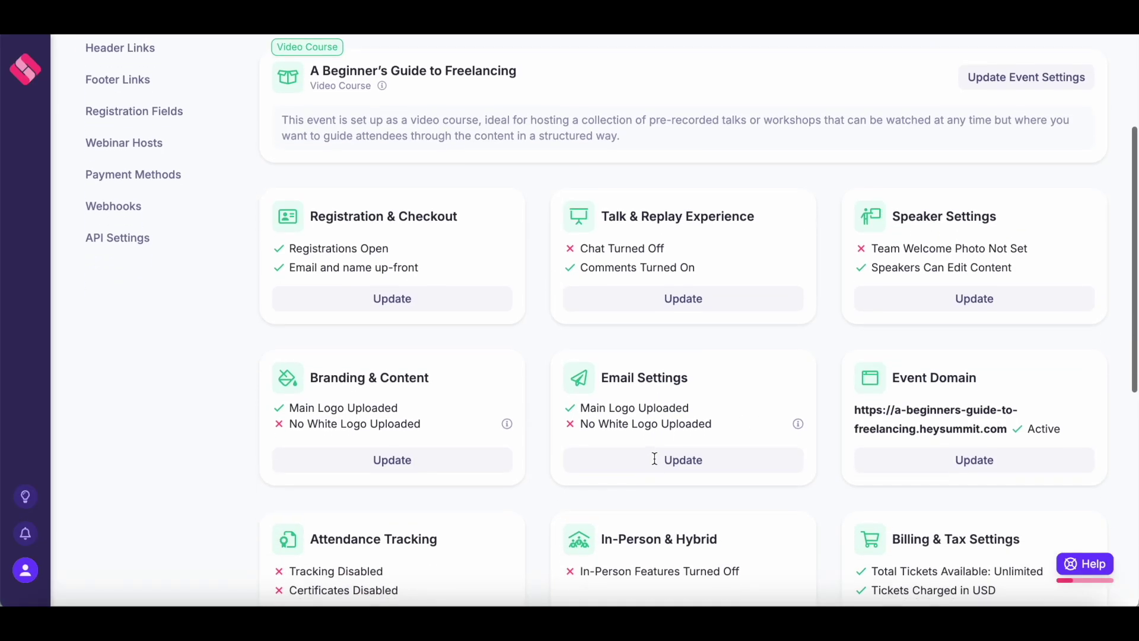
- Open the general event settings and switch off Auto Set Start & End Dates
scroll(654, 460, up, 7)
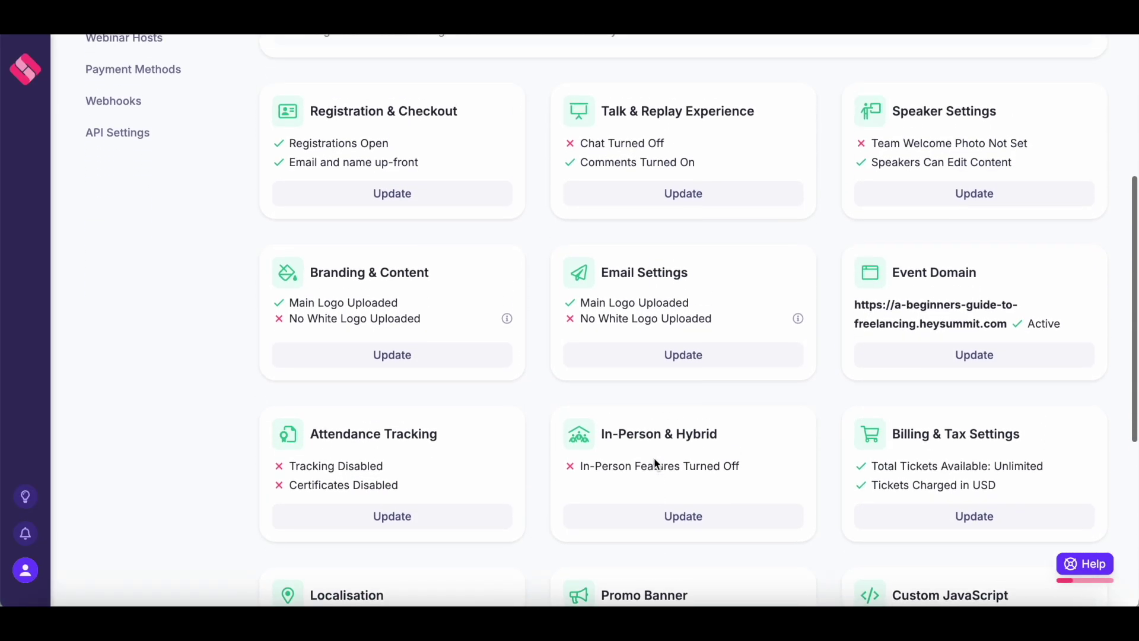
scroll(703, 309, down, 1)
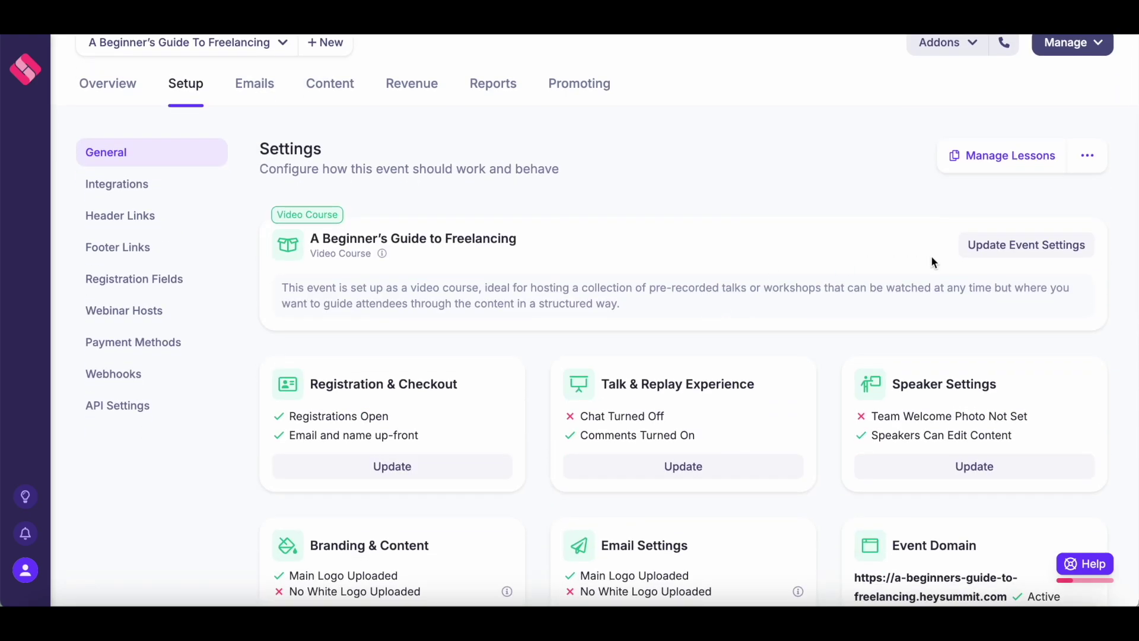
click(981, 248)
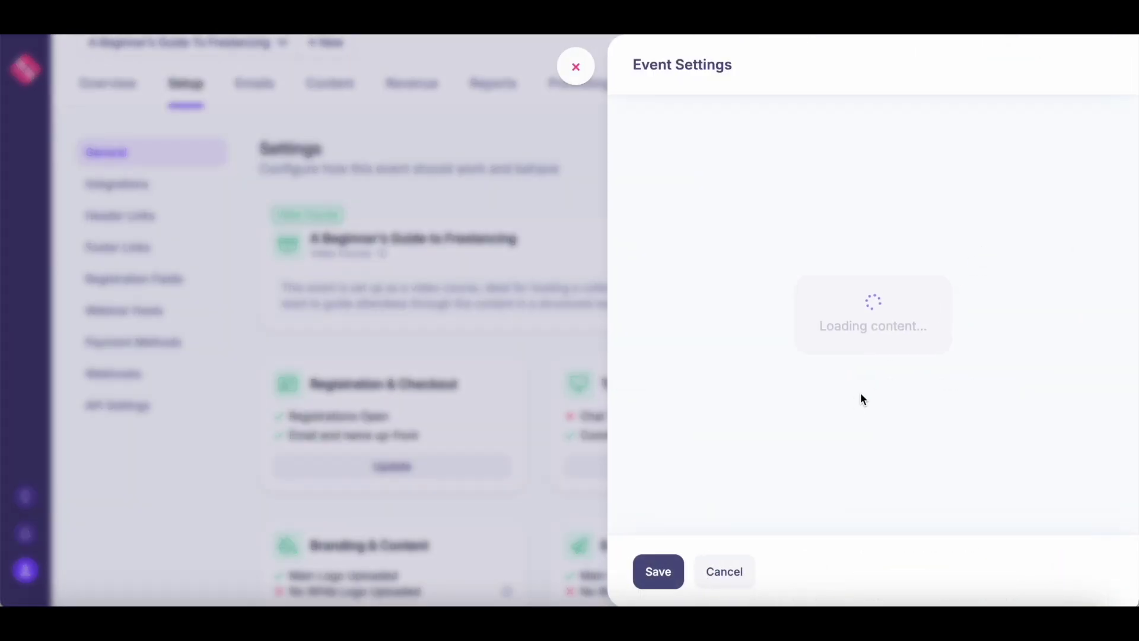
scroll(823, 405, down, 5)
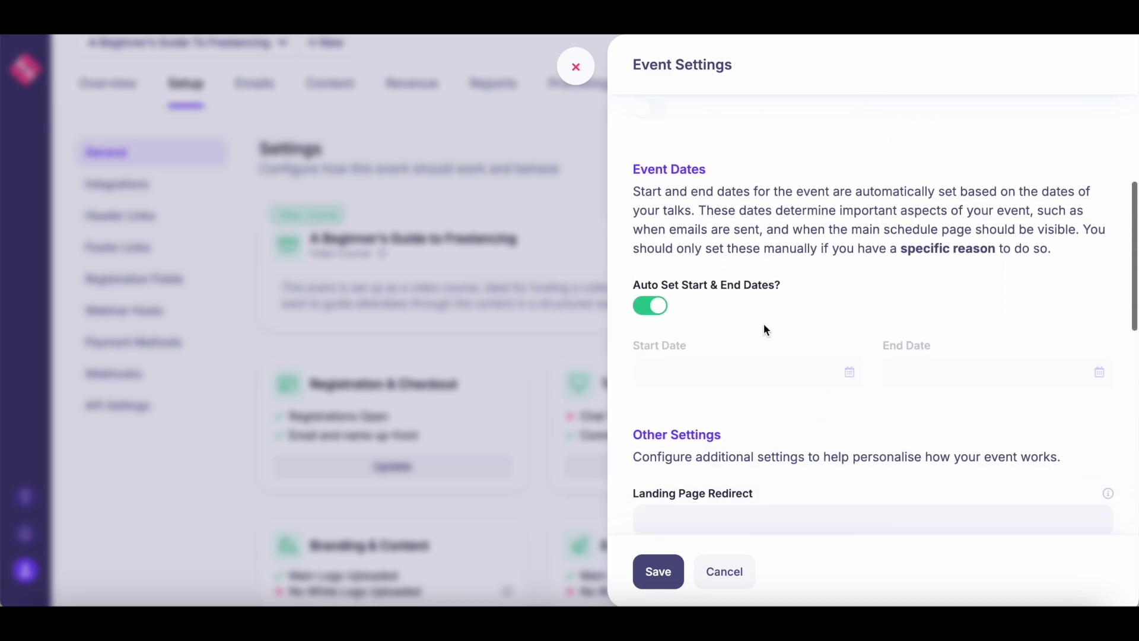
click(657, 313)
- Set the start date to 23 May 2025 and end date to 30 May 2025, then save
click(767, 374)
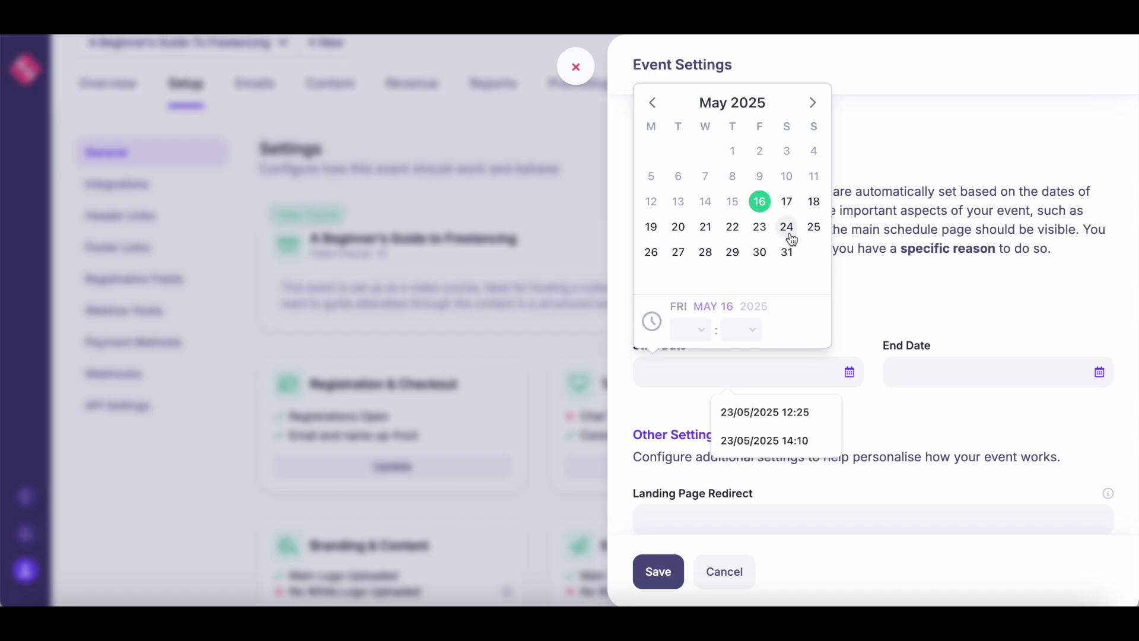
click(759, 226)
click(1030, 372)
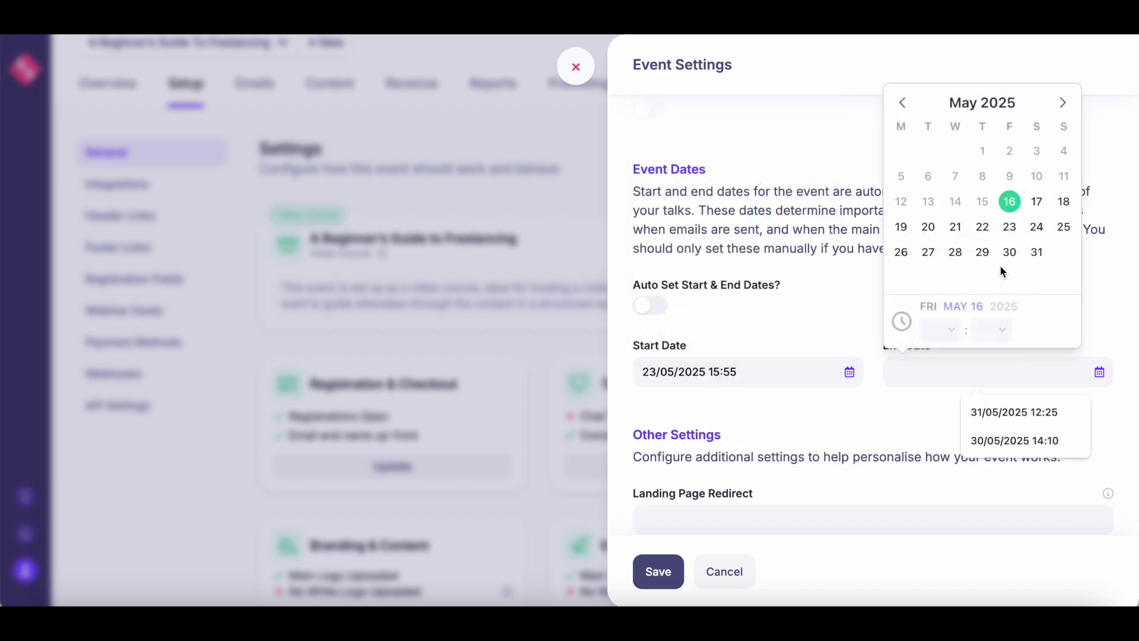
click(1009, 252)
click(816, 298)
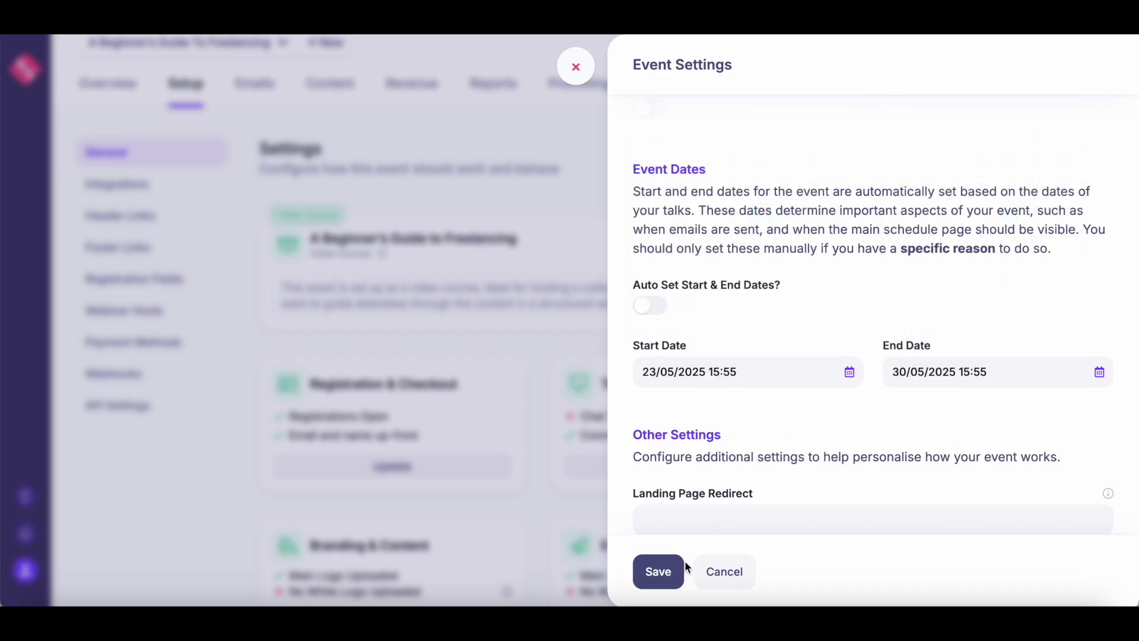
click(662, 583)
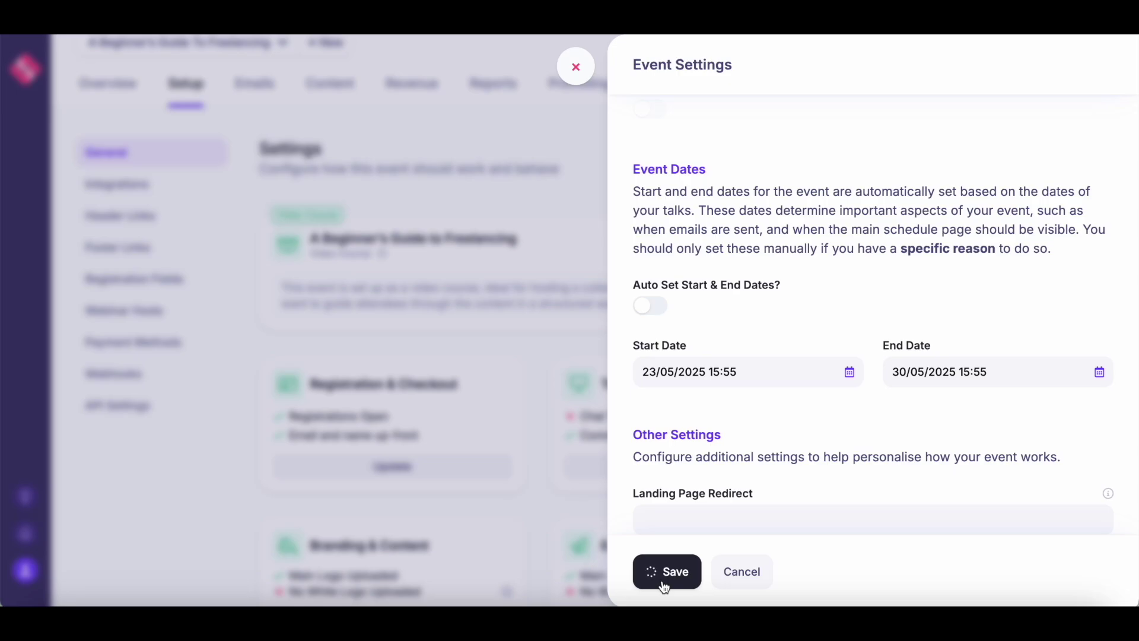
scroll(635, 350, down, 3)
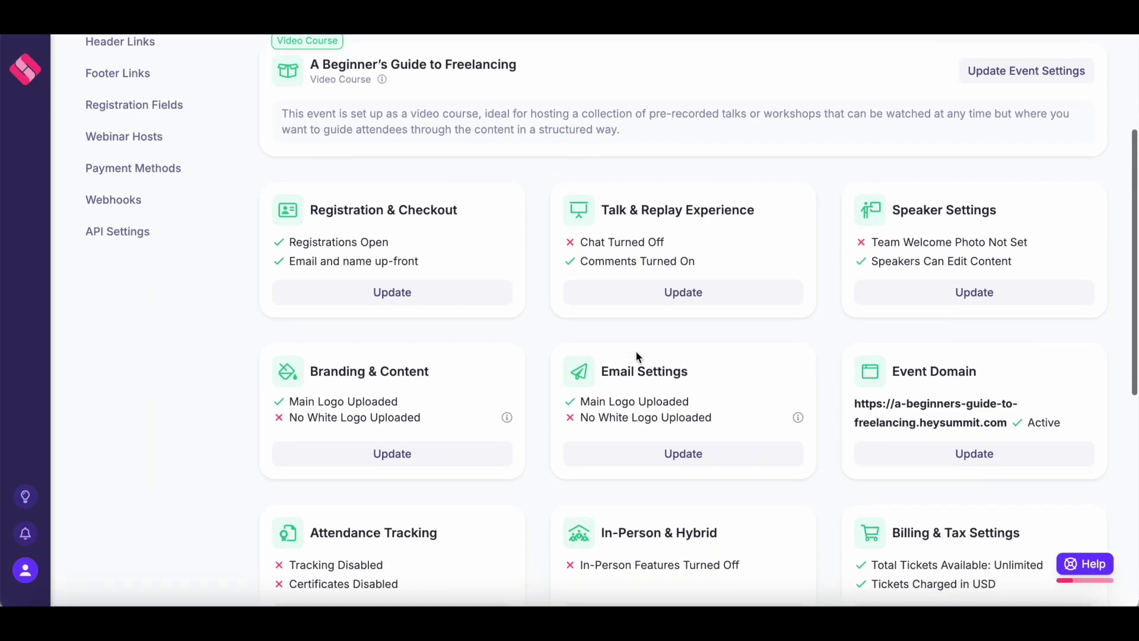
scroll(635, 350, up, 5)
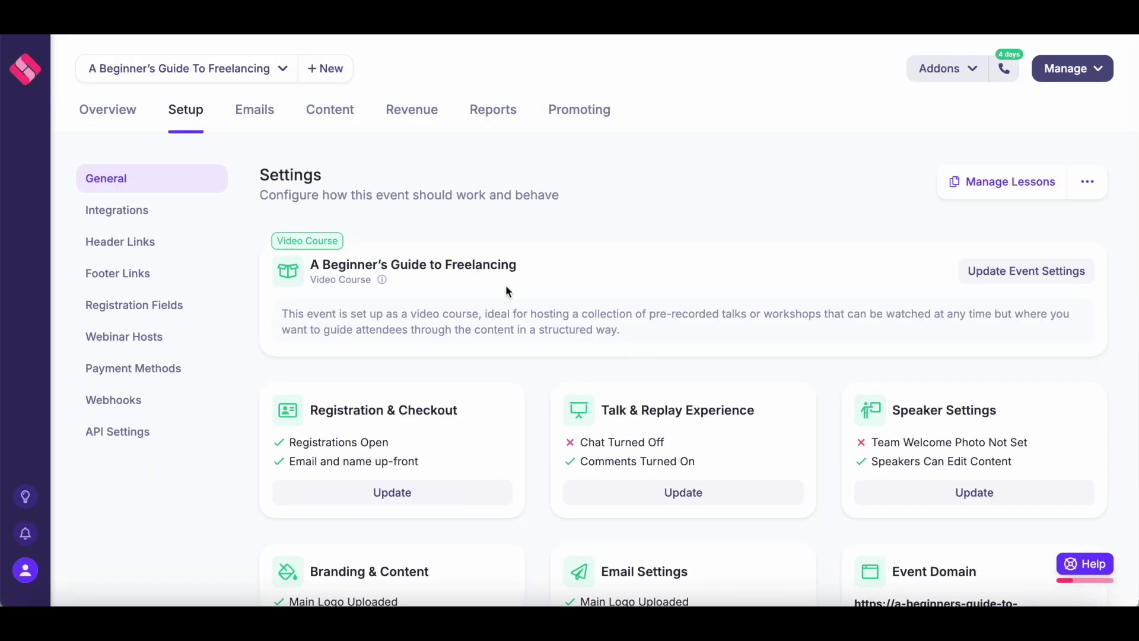
click(274, 130)
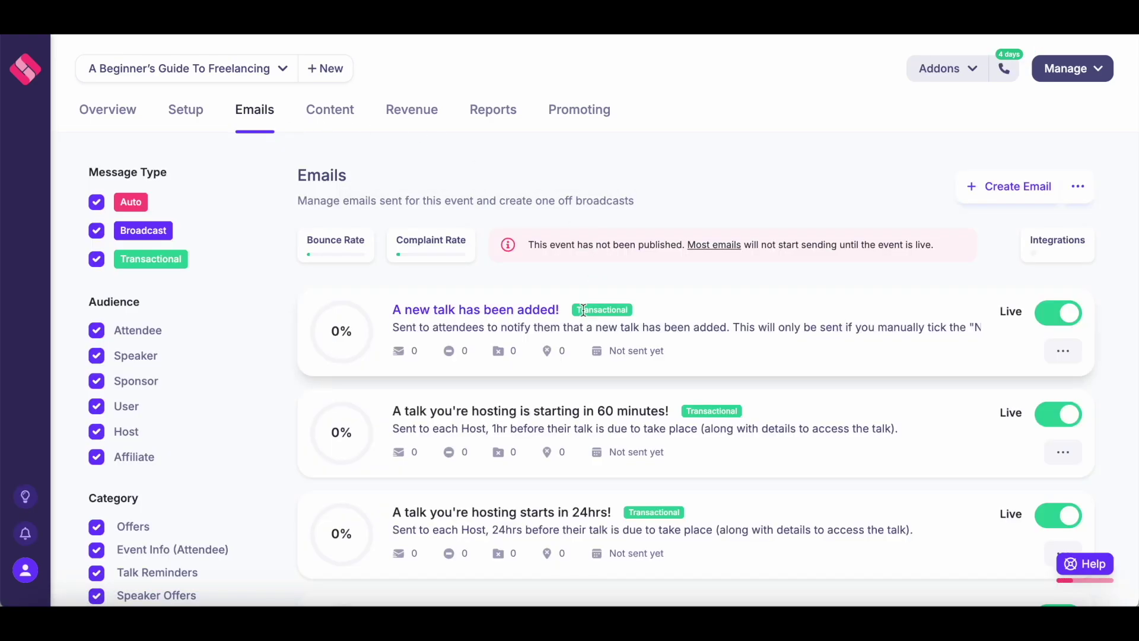
scroll(590, 364, down, 2)
scroll(591, 370, down, 5)
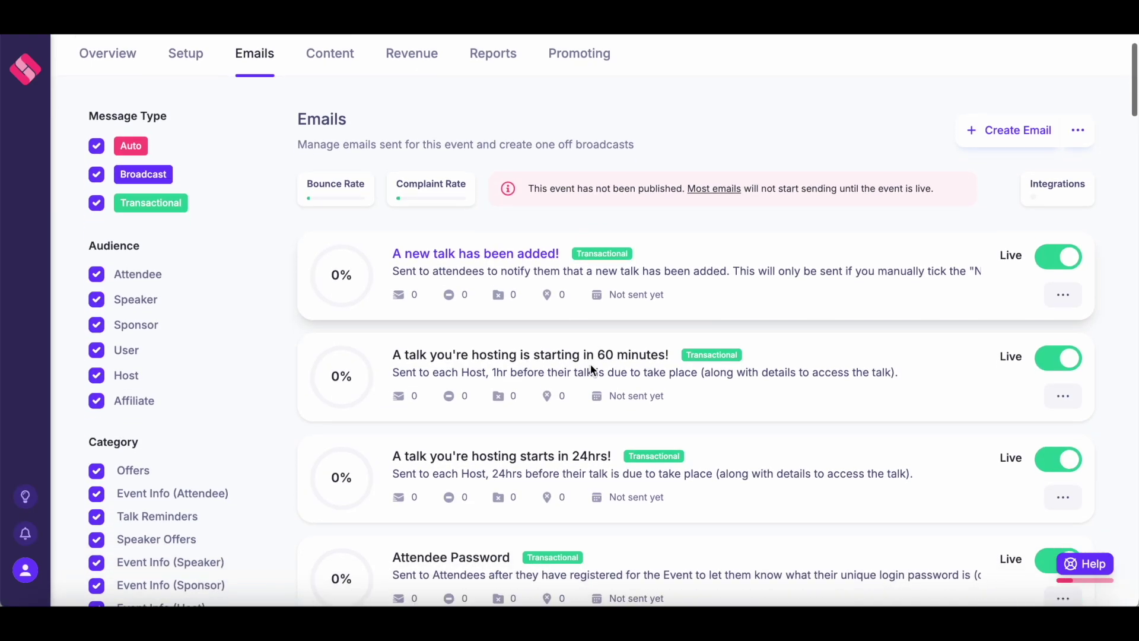
scroll(591, 368, down, 7)
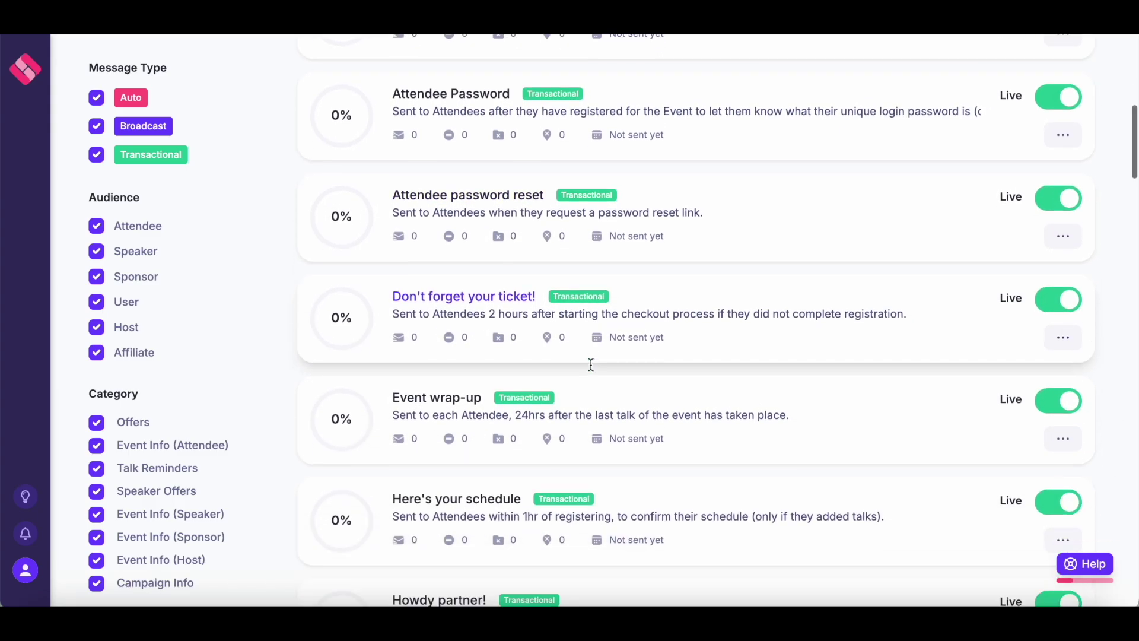
scroll(591, 368, up, 9)
scroll(591, 369, up, 3)
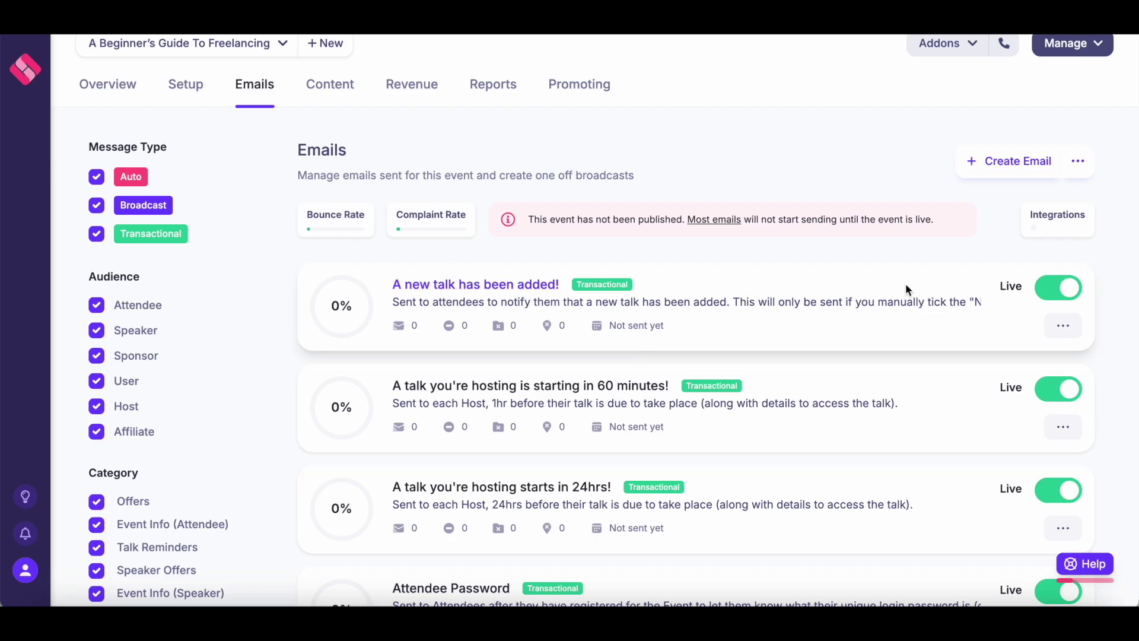
click(1057, 327)
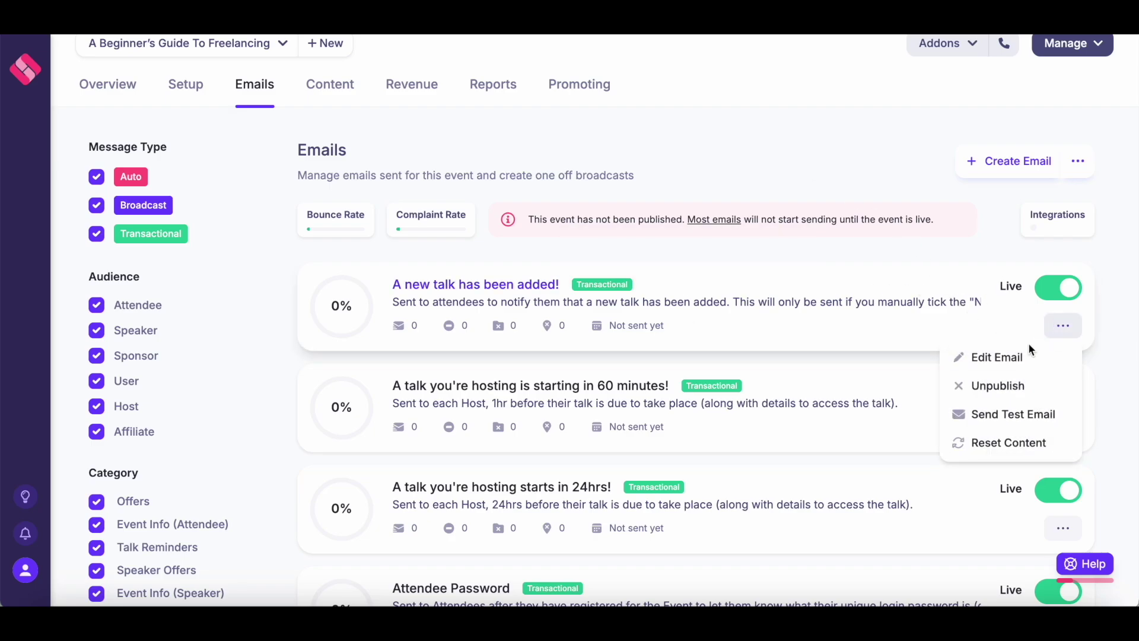
click(1019, 359)
scroll(904, 403, down, 3)
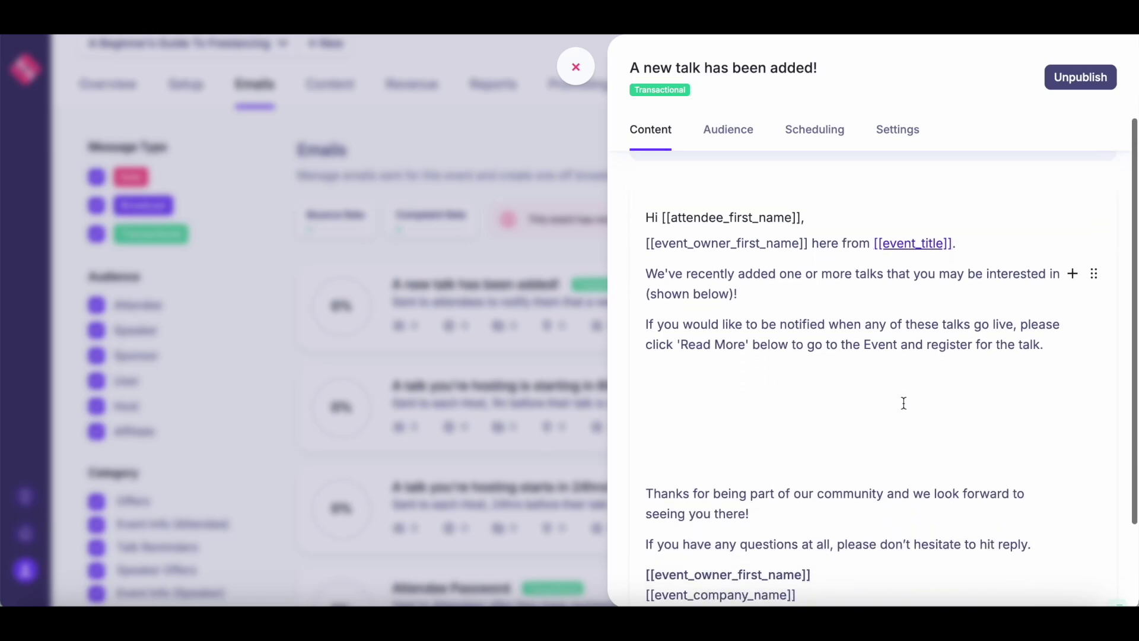
click(576, 68)
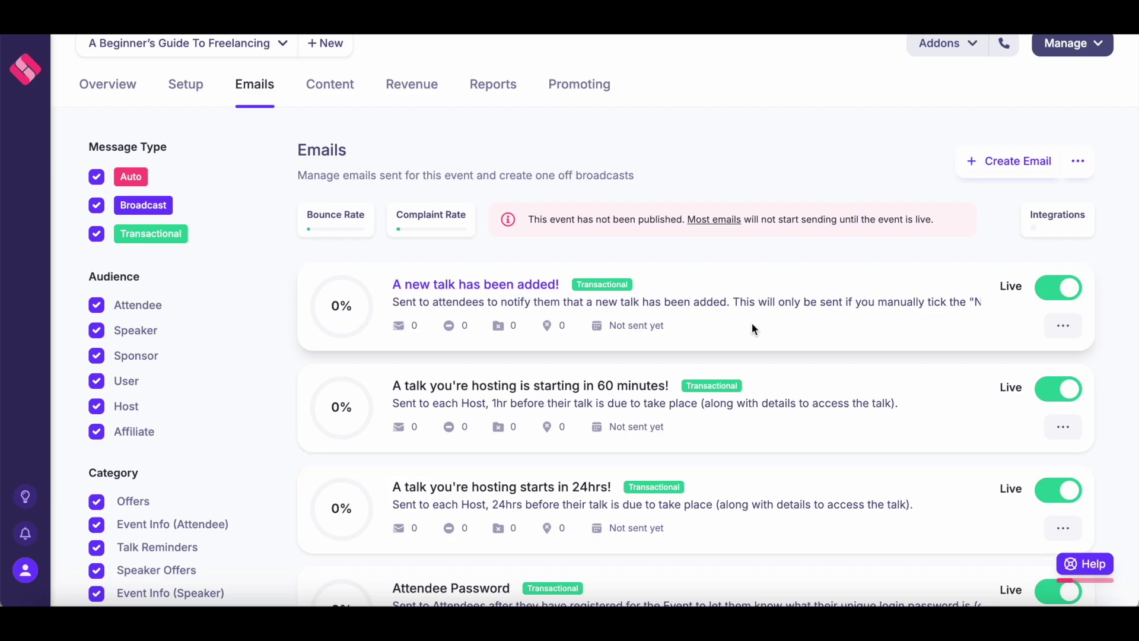
scroll(752, 324, down, 1)
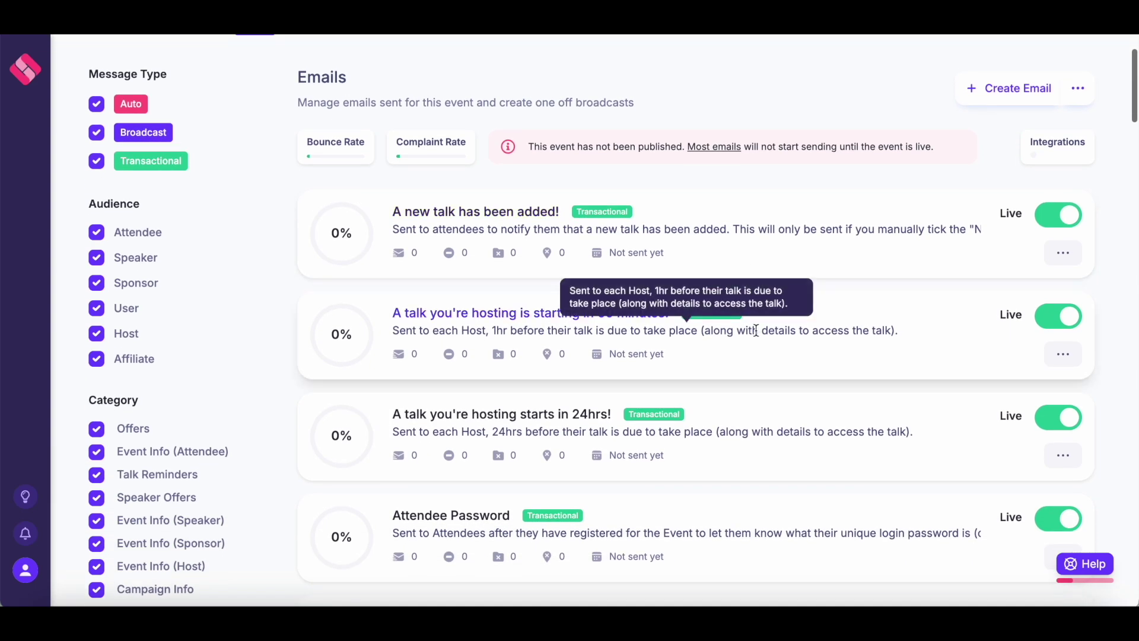
scroll(779, 348, down, 1)
scroll(779, 348, up, 1)
click(1080, 224)
click(1079, 224)
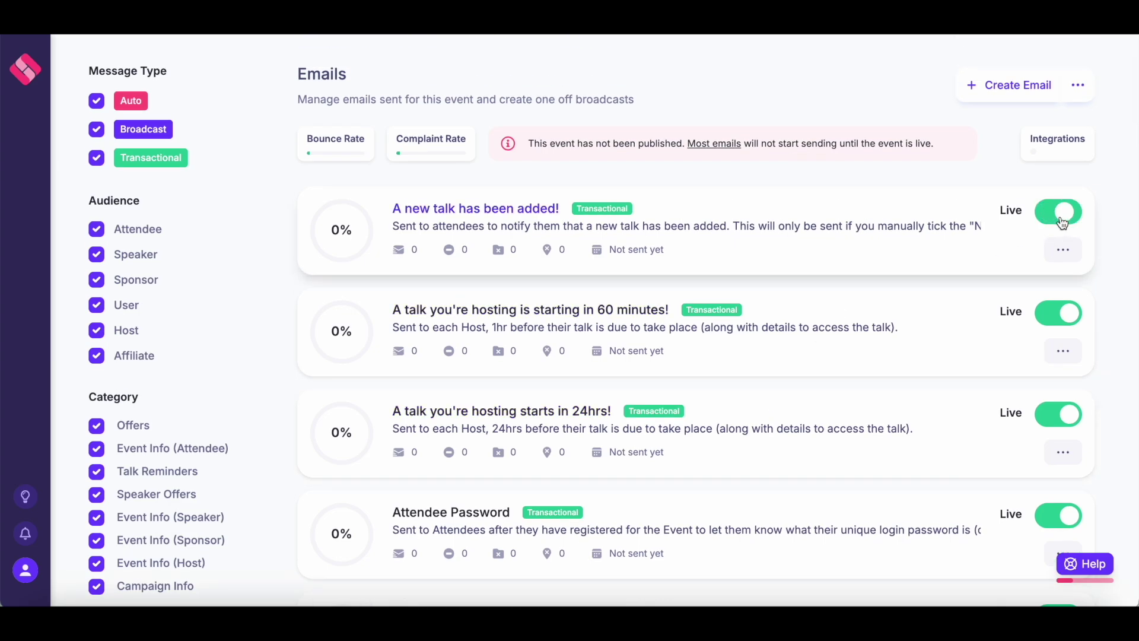
scroll(988, 341, down, 1)
scroll(988, 343, down, 5)
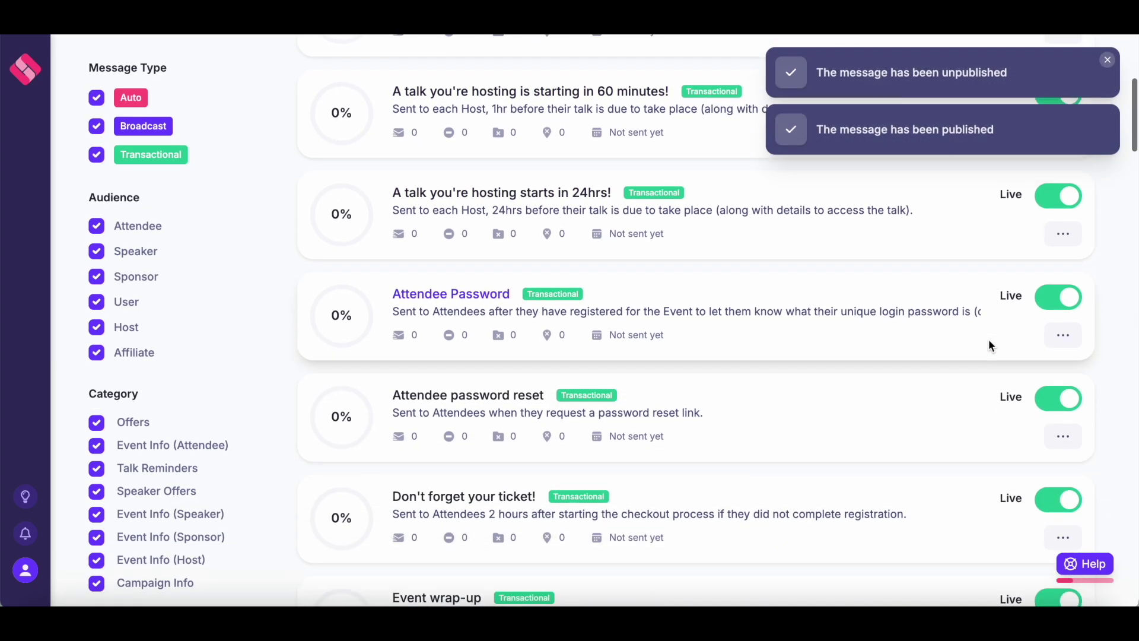
scroll(989, 341, down, 3)
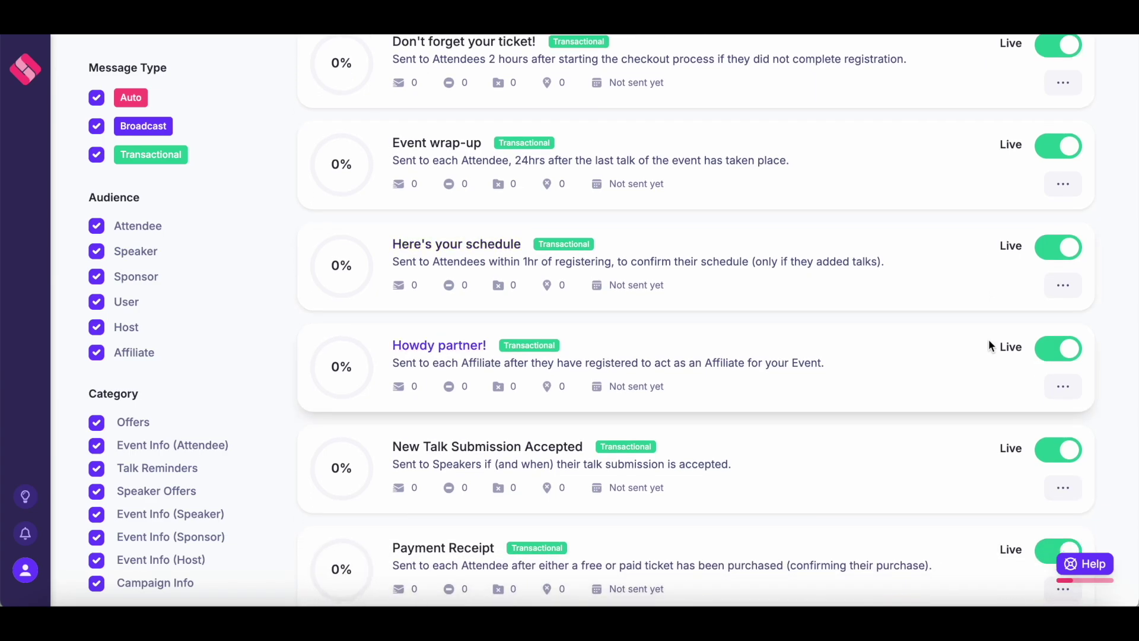
scroll(988, 341, up, 7)
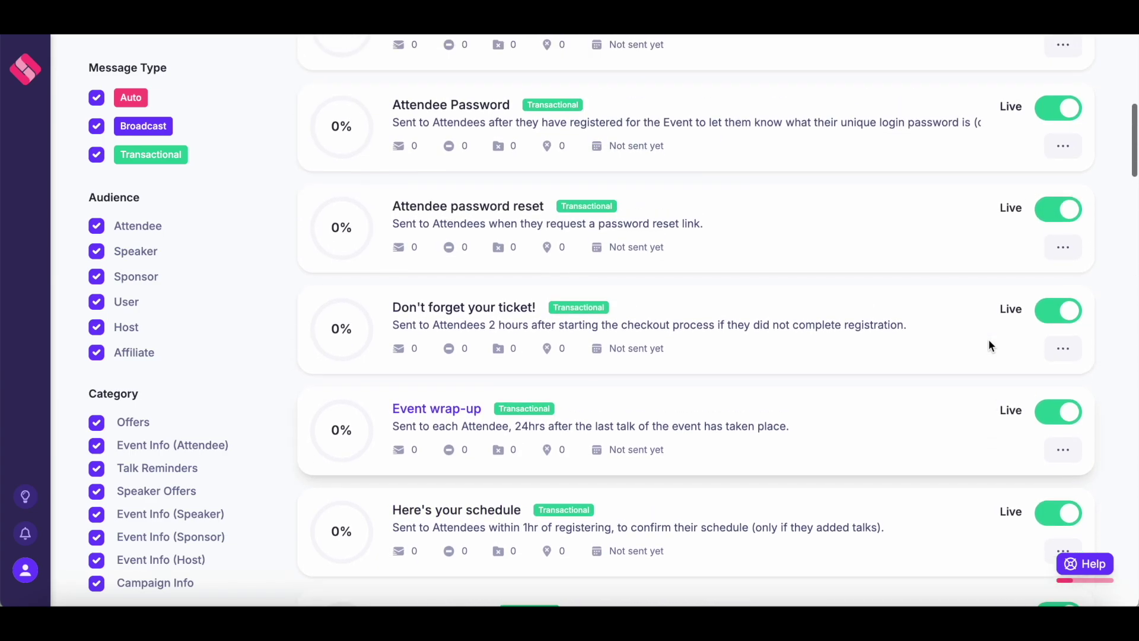
scroll(988, 340, up, 3)
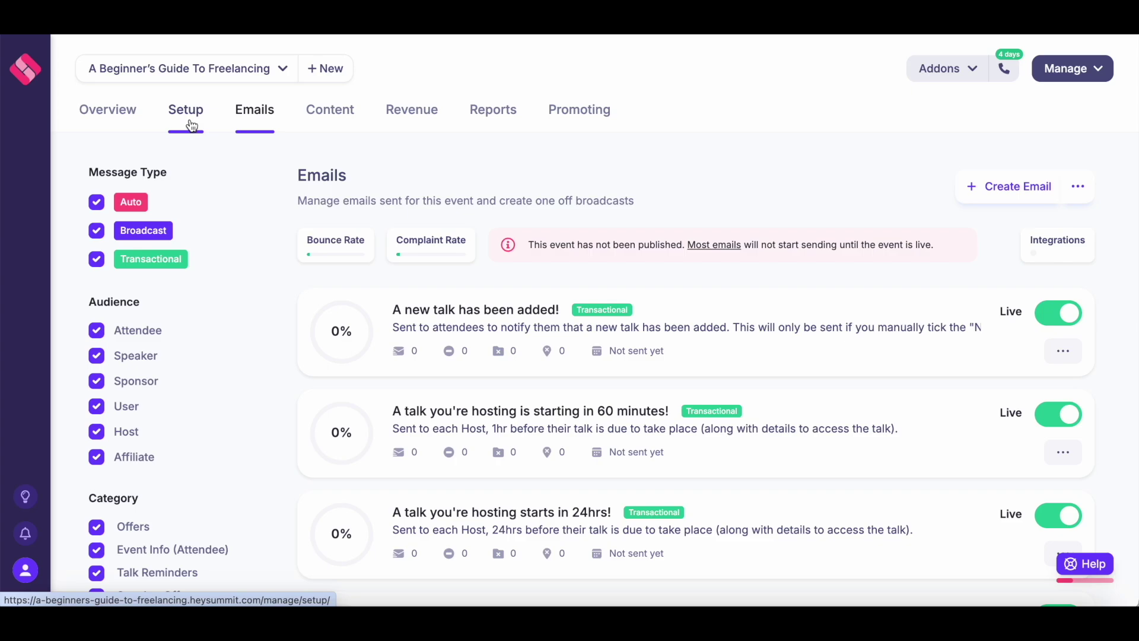
- Open the Integrations settings and review the CRM integration options without adding one
click(191, 124)
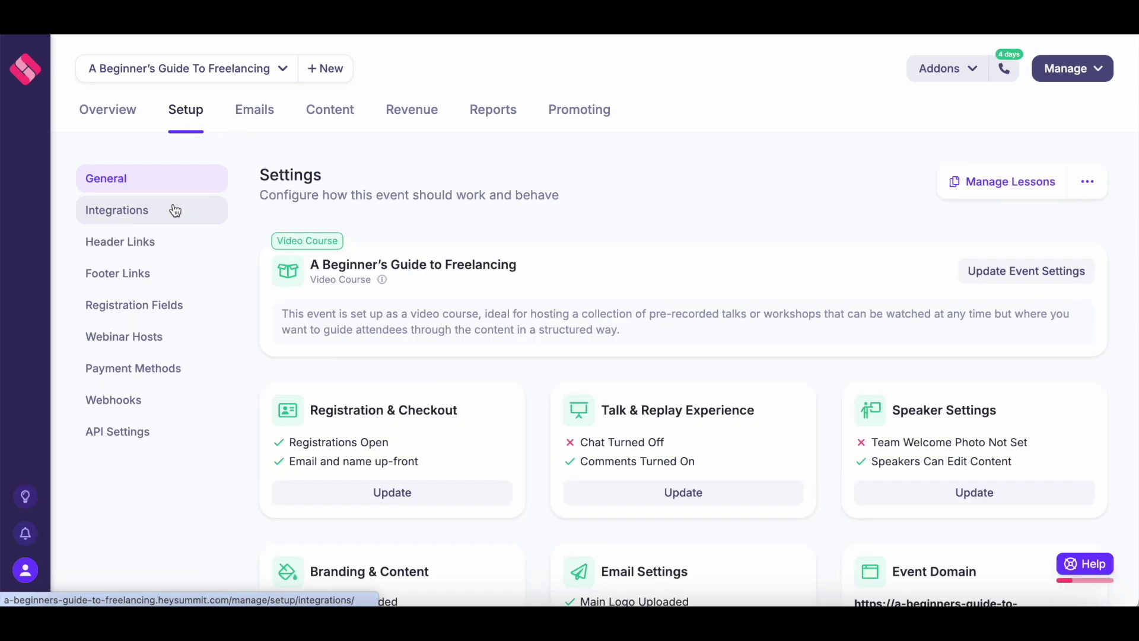
click(175, 210)
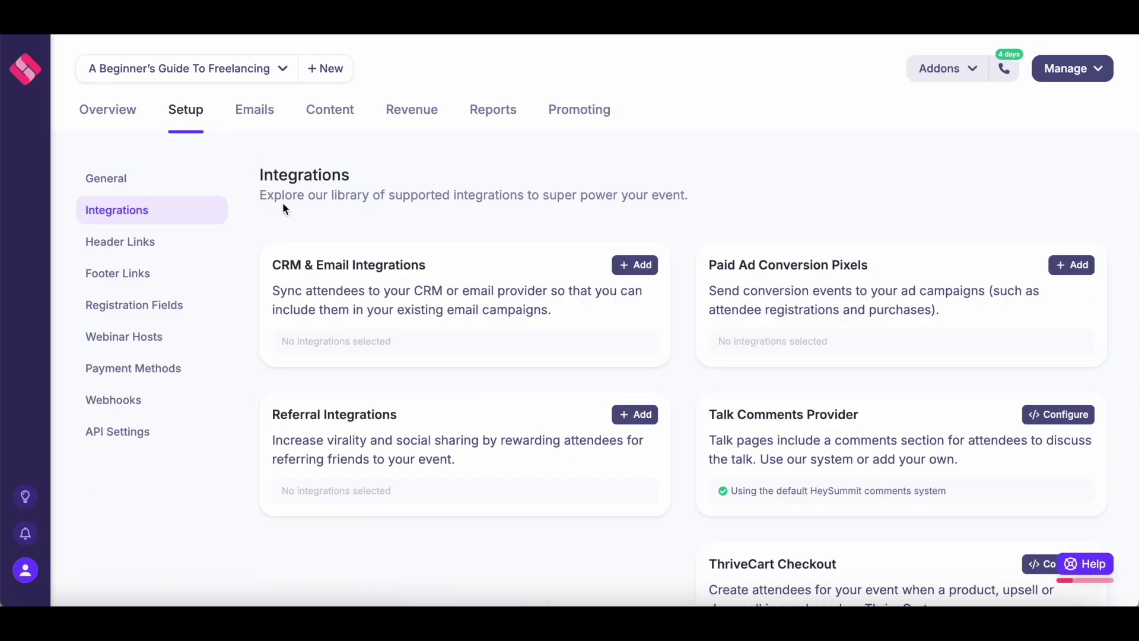
click(628, 265)
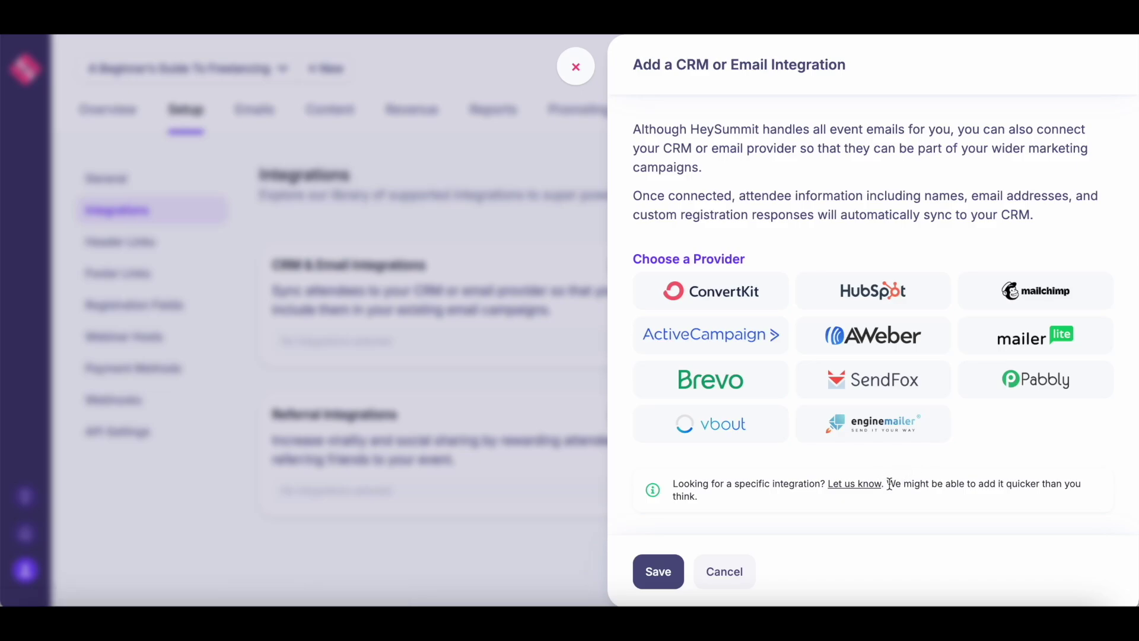
click(725, 571)
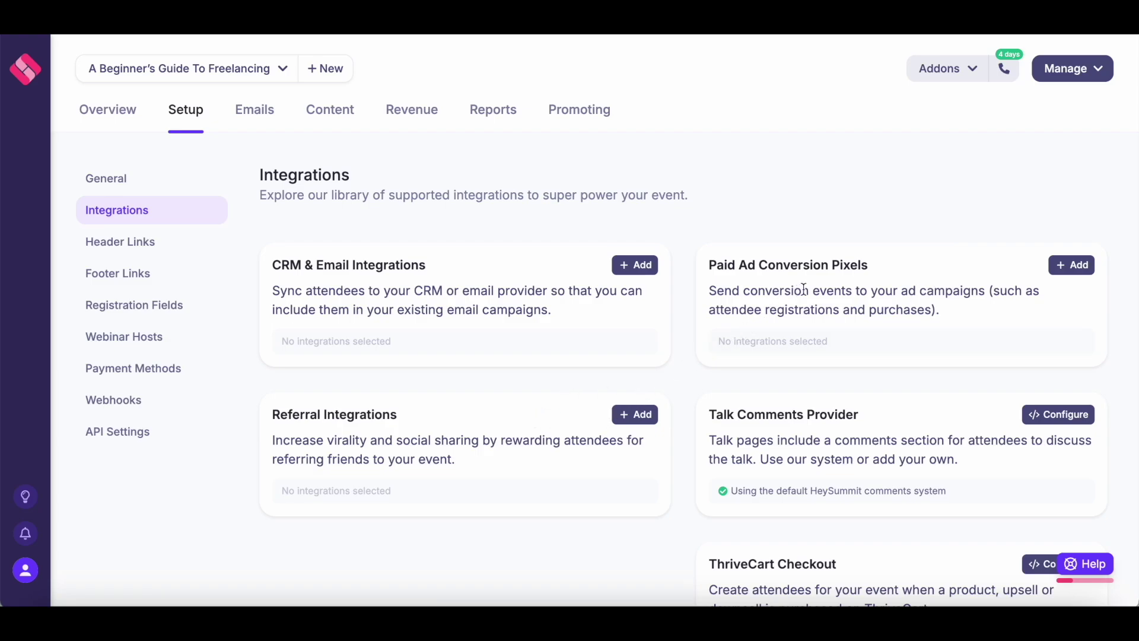
- Review the Paid Ad Pixel options (Google Analytics) and ThriveCart configuration, closing the upgrade notice
click(1072, 265)
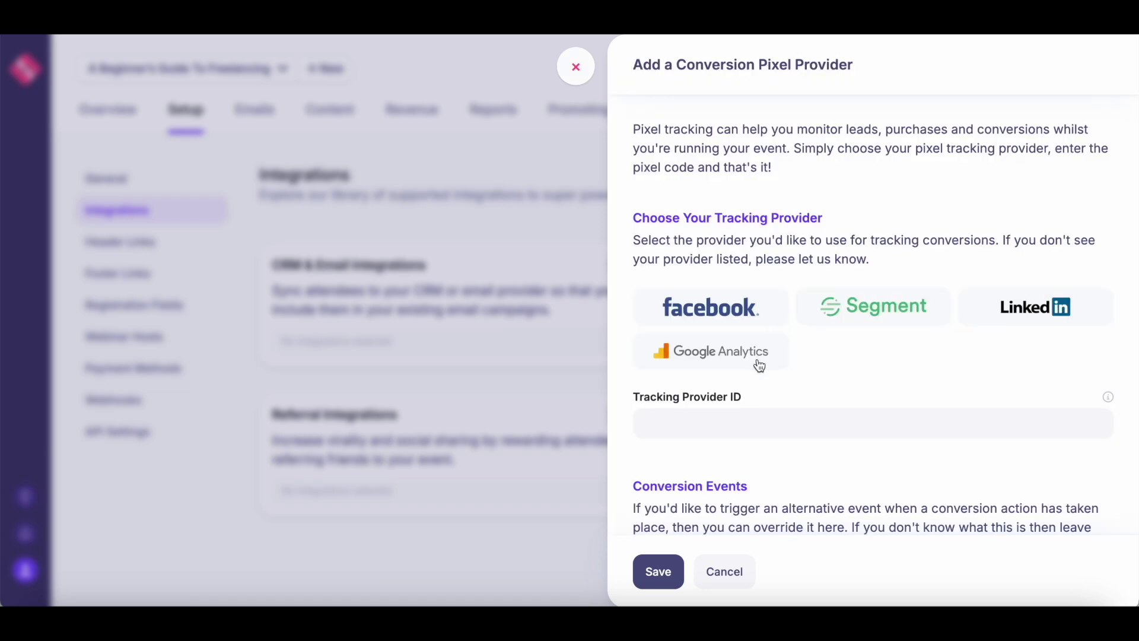
click(760, 364)
scroll(795, 373, down, 1)
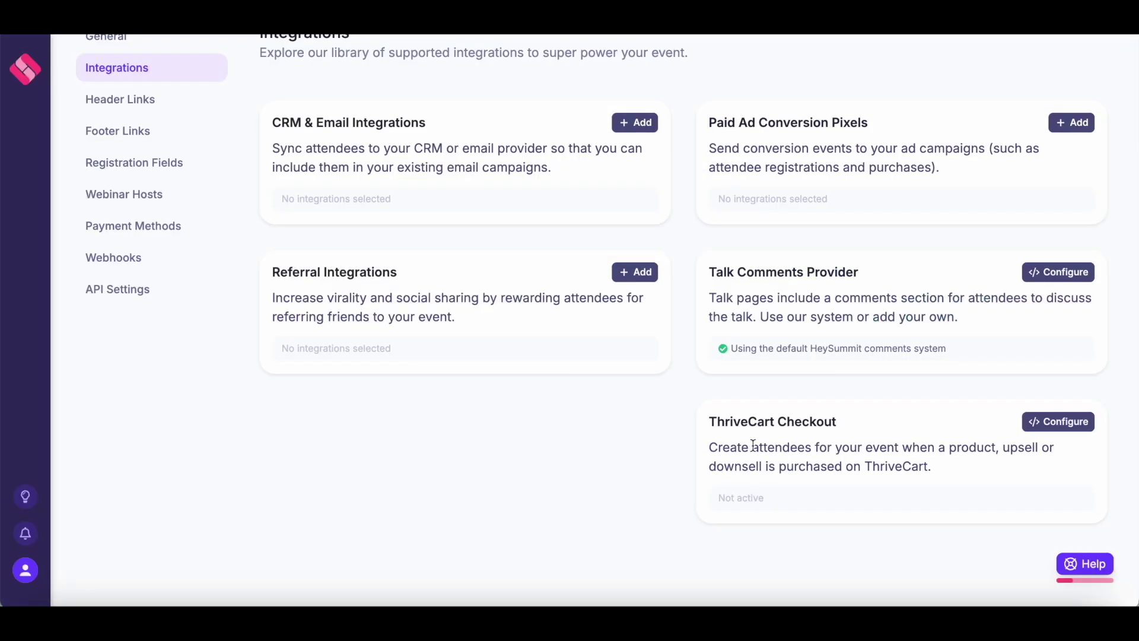
click(1058, 425)
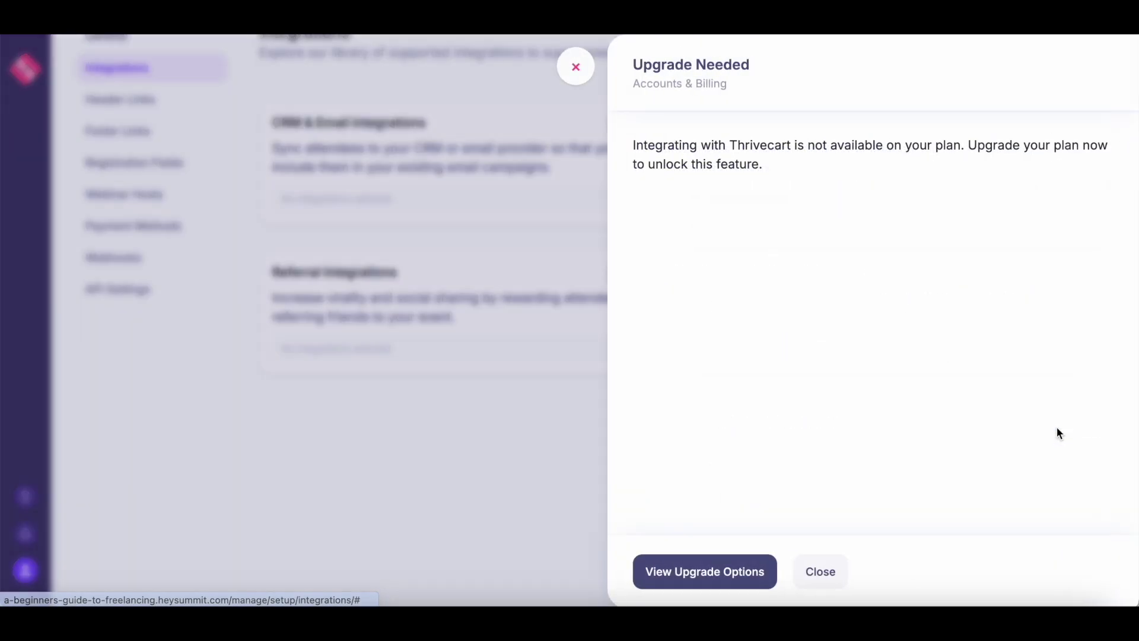
click(825, 575)
- Review the Header Links and Footer Links settings
click(164, 247)
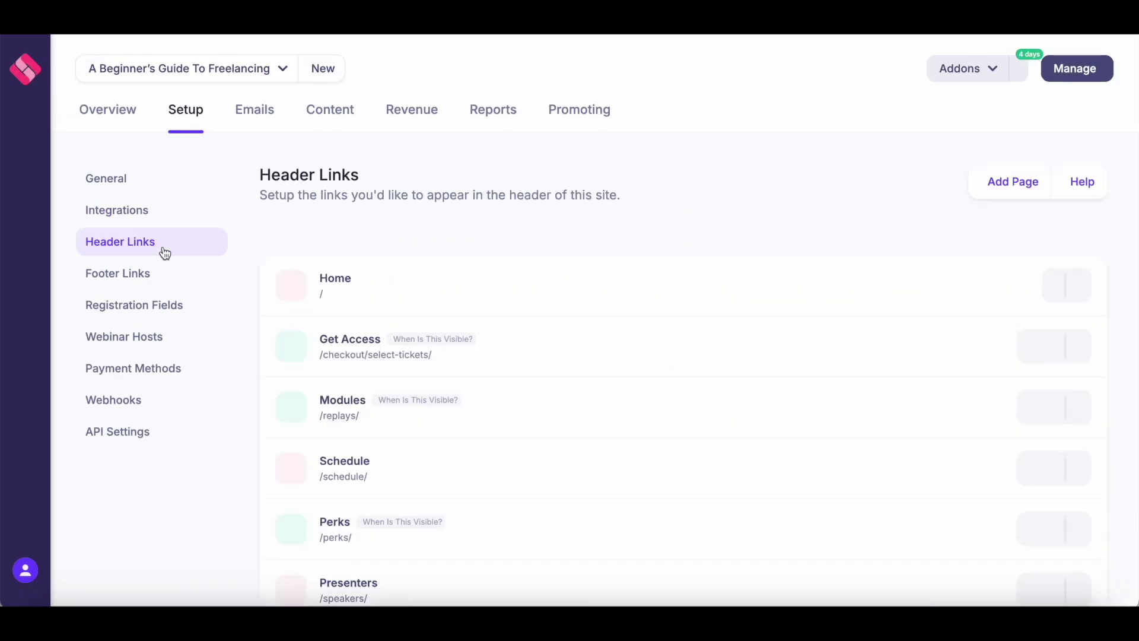
scroll(346, 310, down, 1)
scroll(345, 310, down, 1)
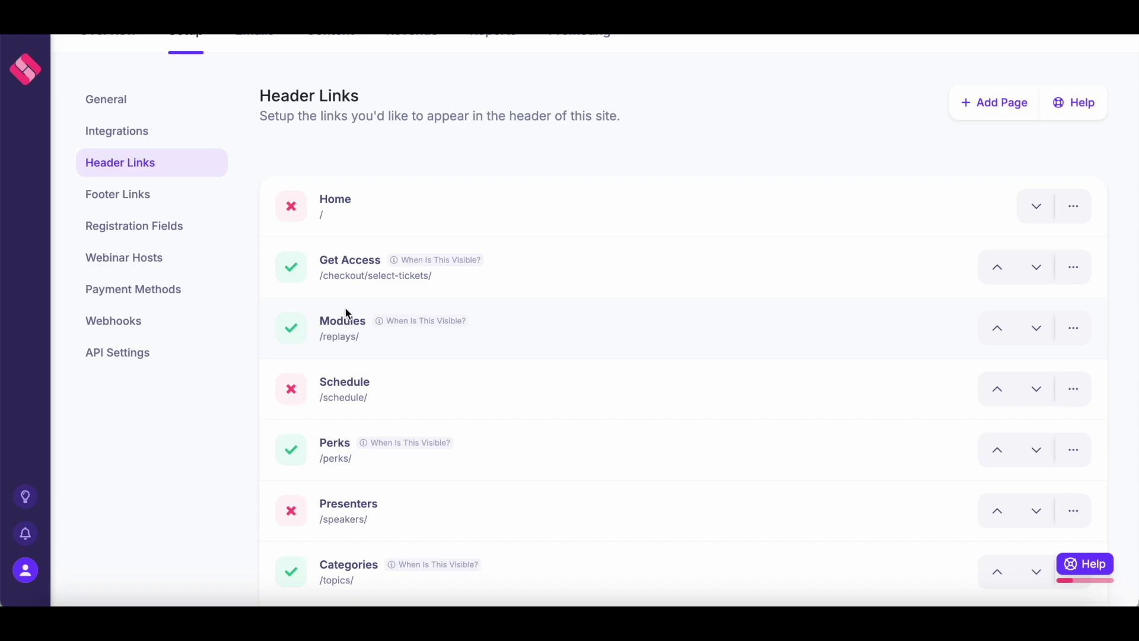
click(140, 200)
- View Webinar Hosts and cancel the Add Host form
click(150, 337)
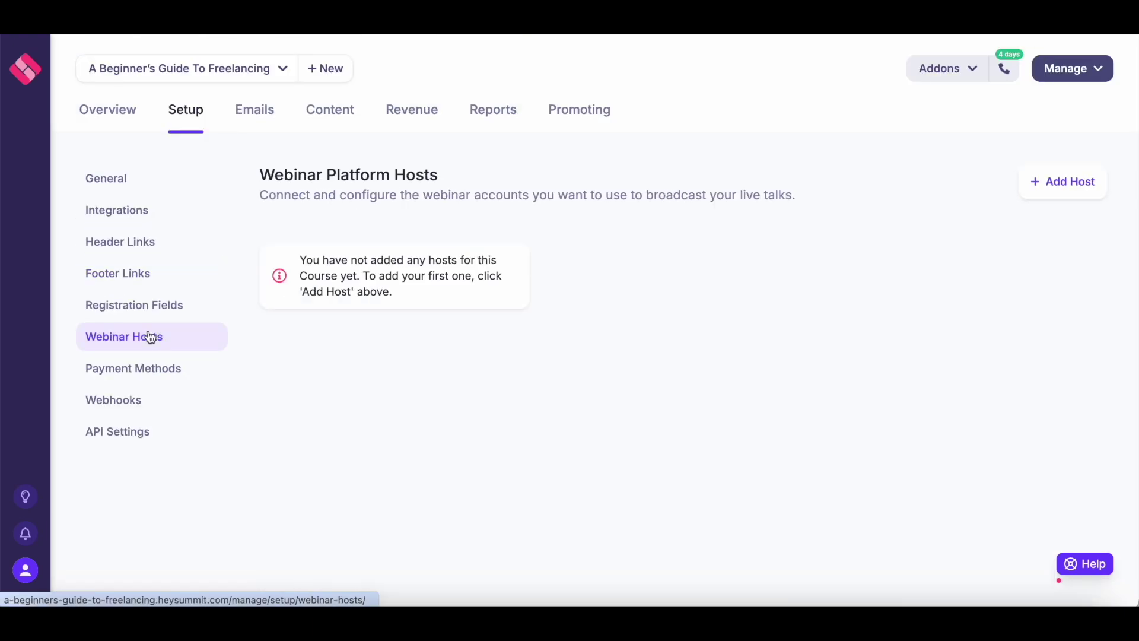
click(1049, 191)
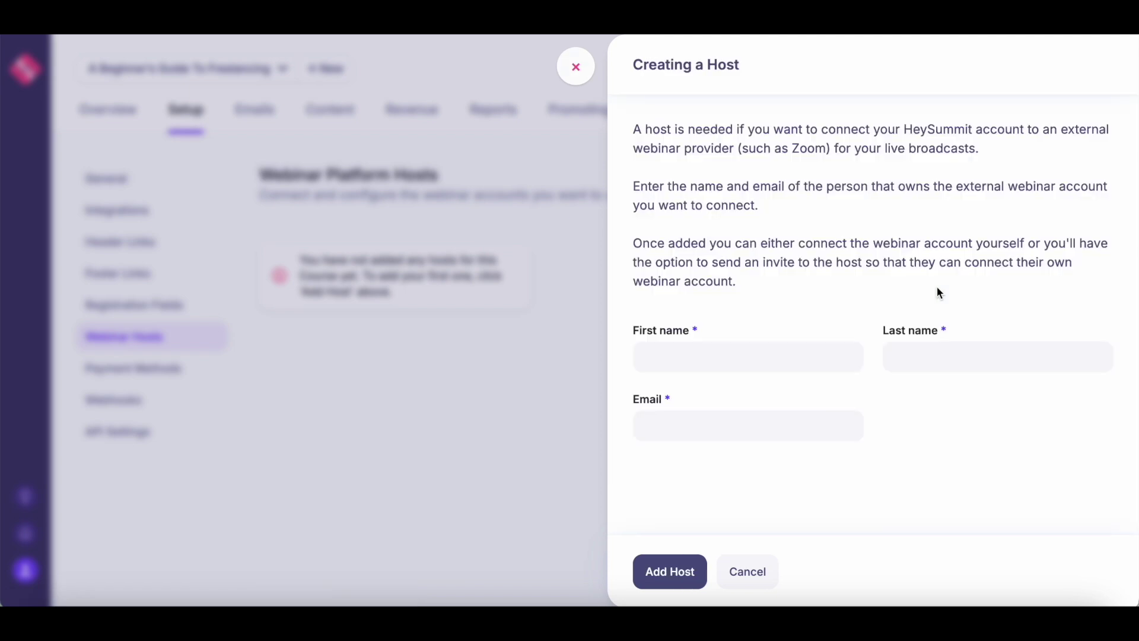
key(Escape)
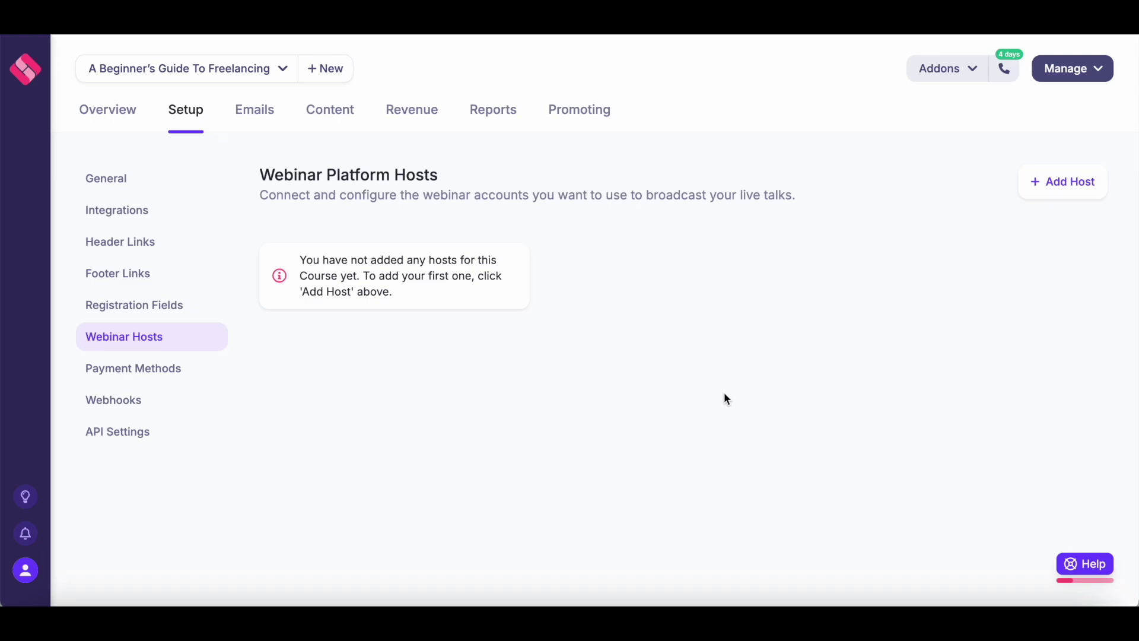
- Check Payment Methods, with Stripe and PayPal not connected, then return to General settings
click(164, 372)
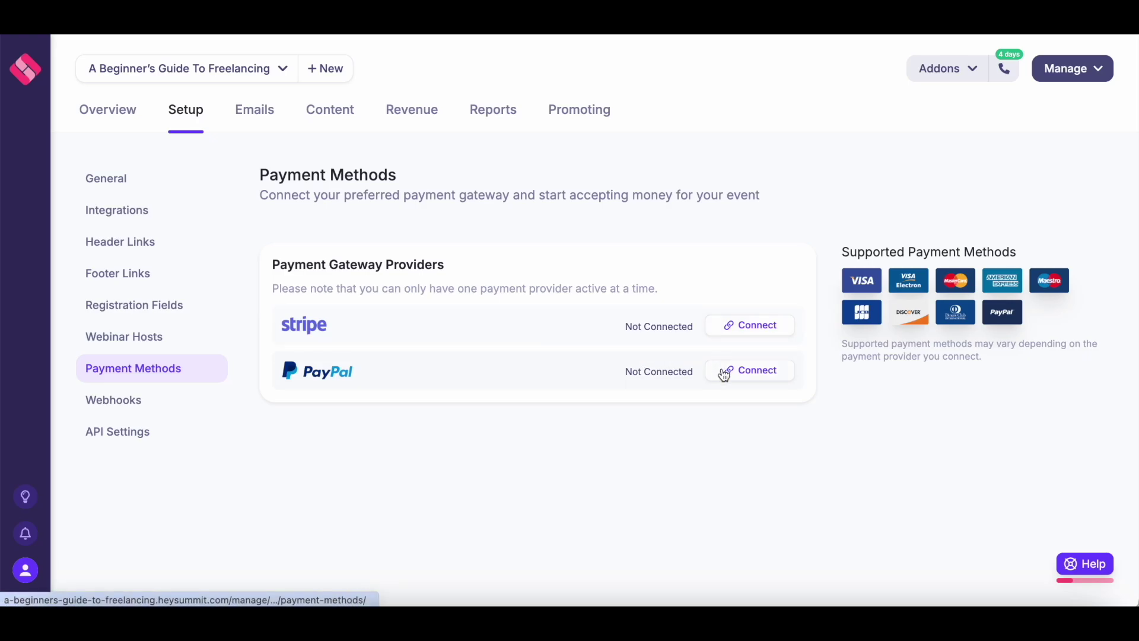
click(164, 180)
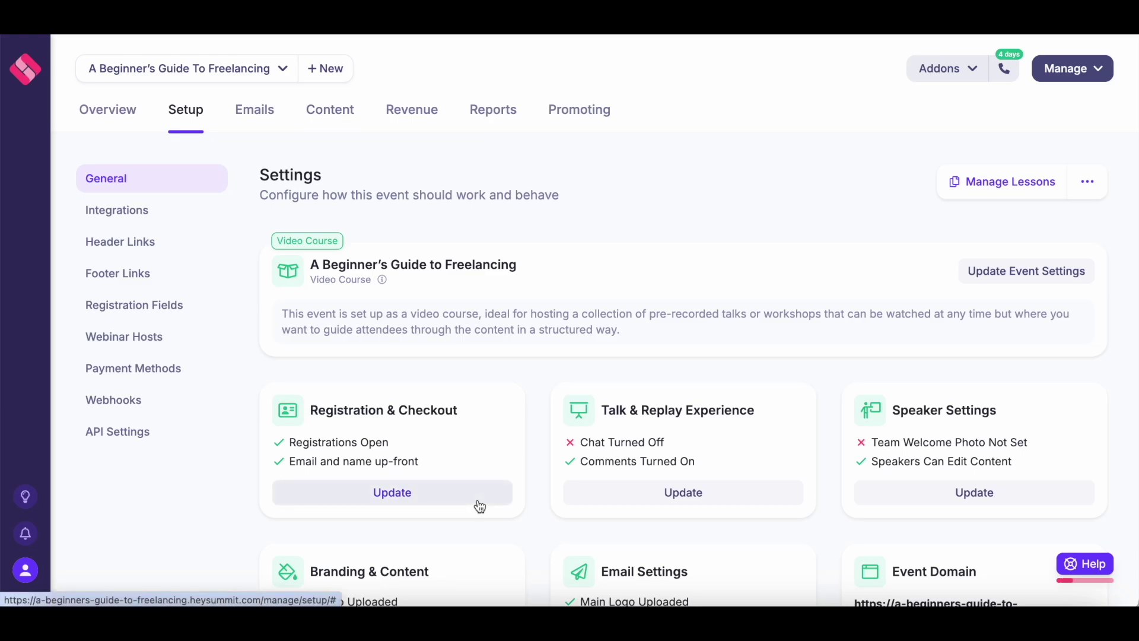
scroll(457, 554, down, 2)
scroll(461, 492, up, 2)
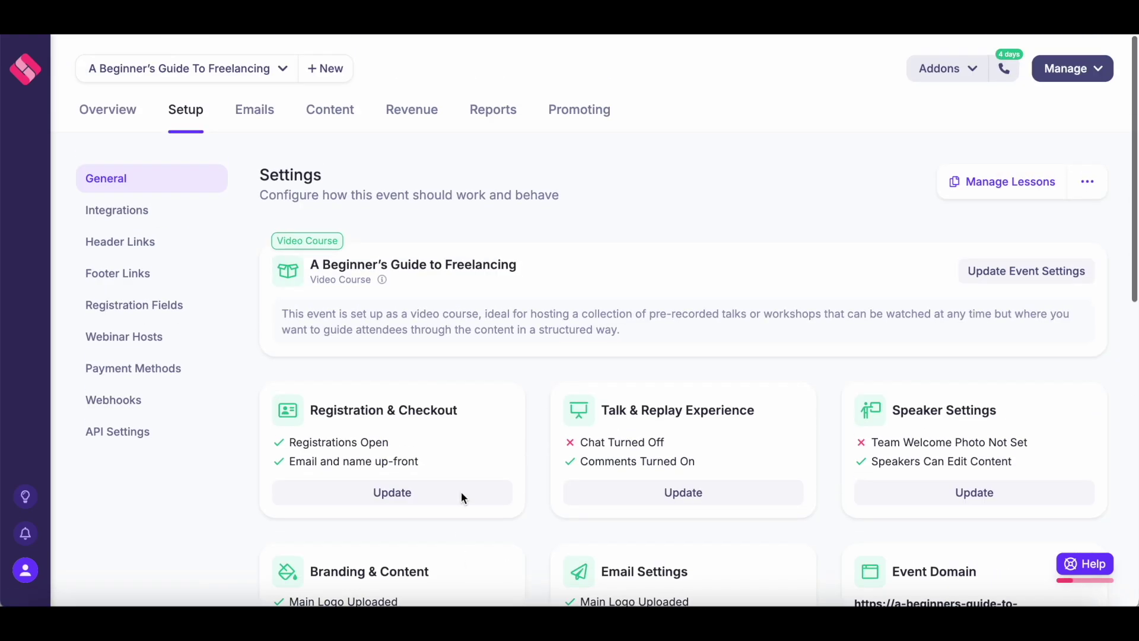
- Go to the Content area, past the empty Lessons list, to the empty Categories page
click(330, 110)
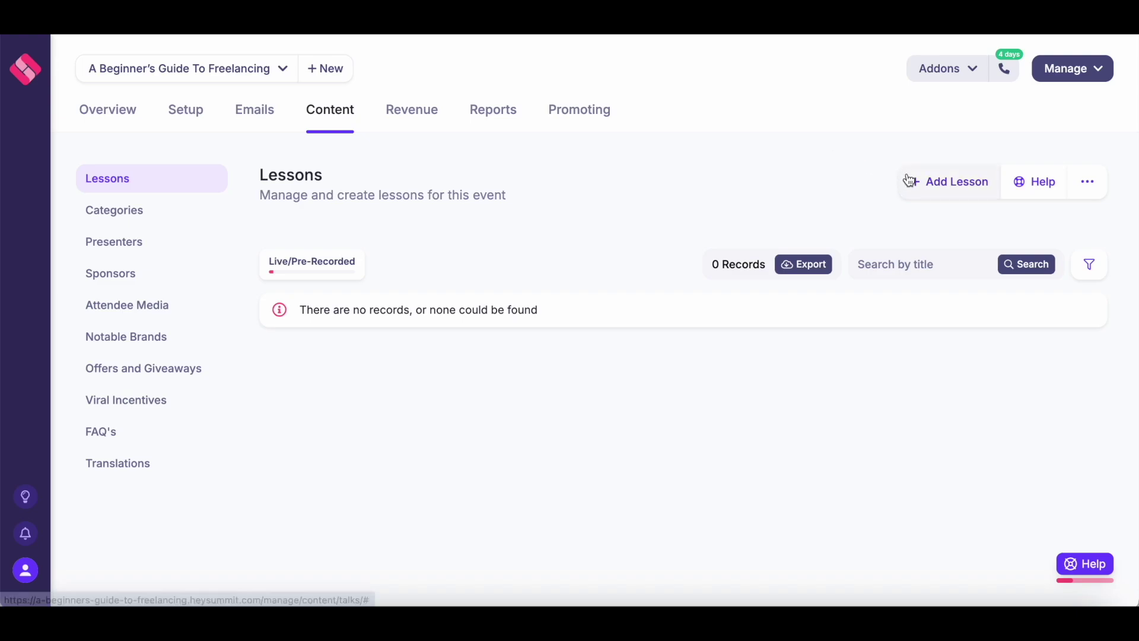
click(182, 215)
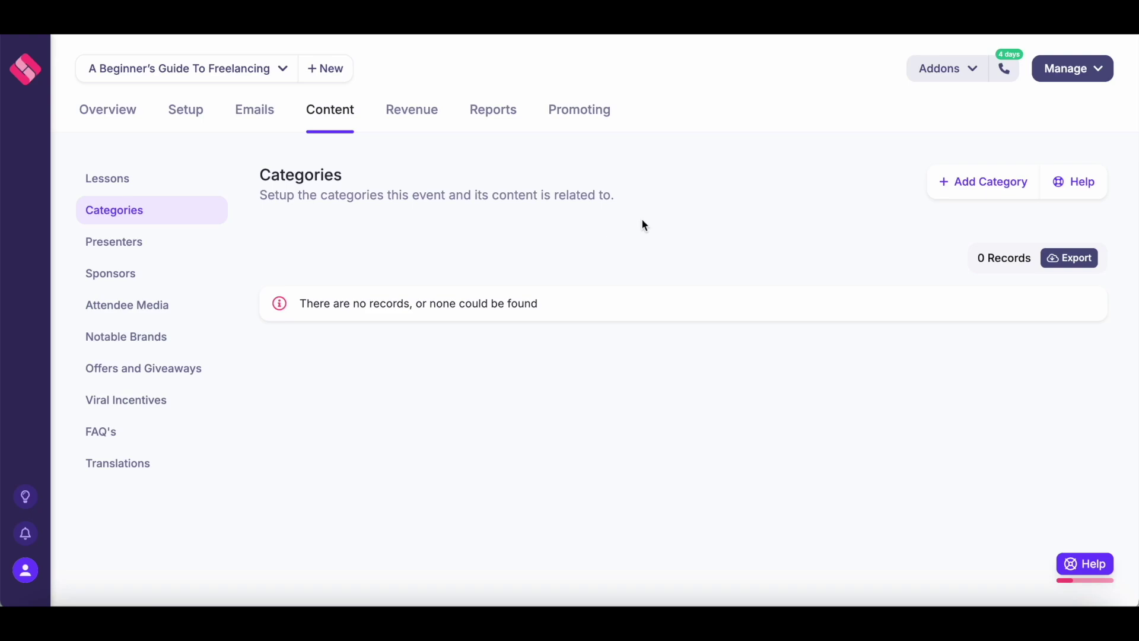
- Create the 'Freelancing Basics' category, pasting in its short and header descriptions
click(961, 197)
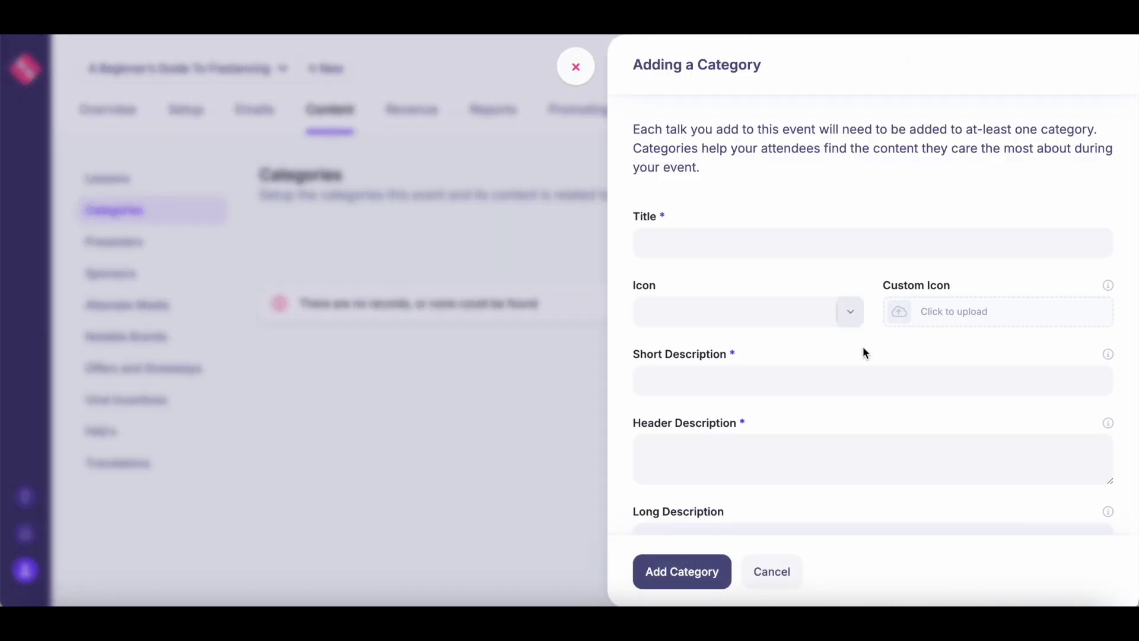
click(795, 244)
text(Freelancing Basics)
scroll(801, 320, down, 1)
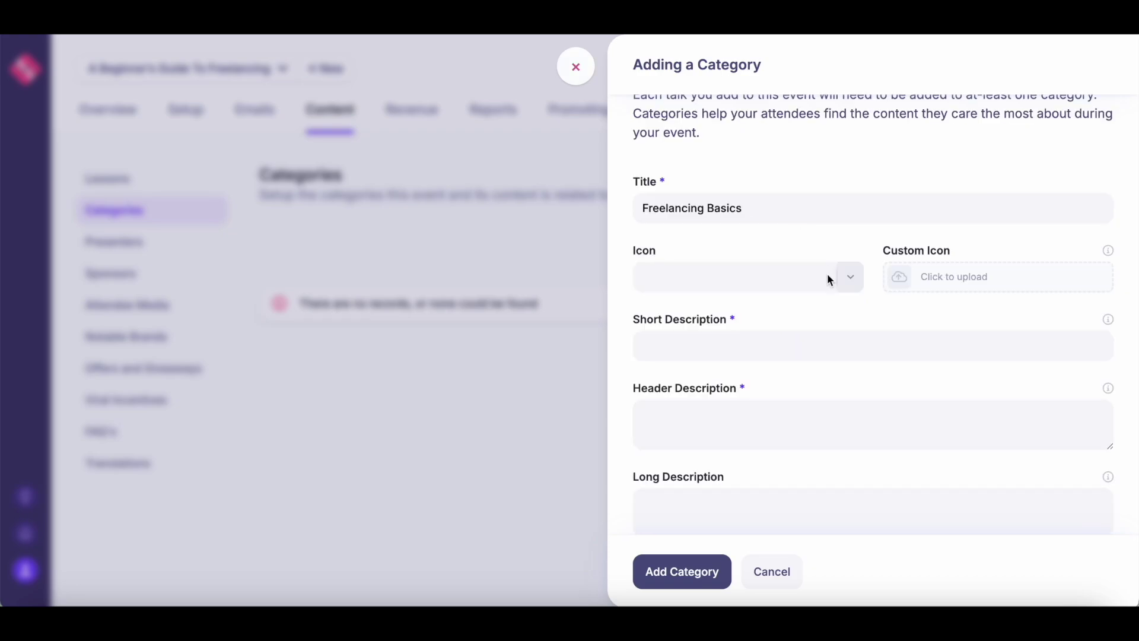
click(820, 335)
text(Get a clear understanding of what freelancing really is, how it works, a)
click(788, 417)
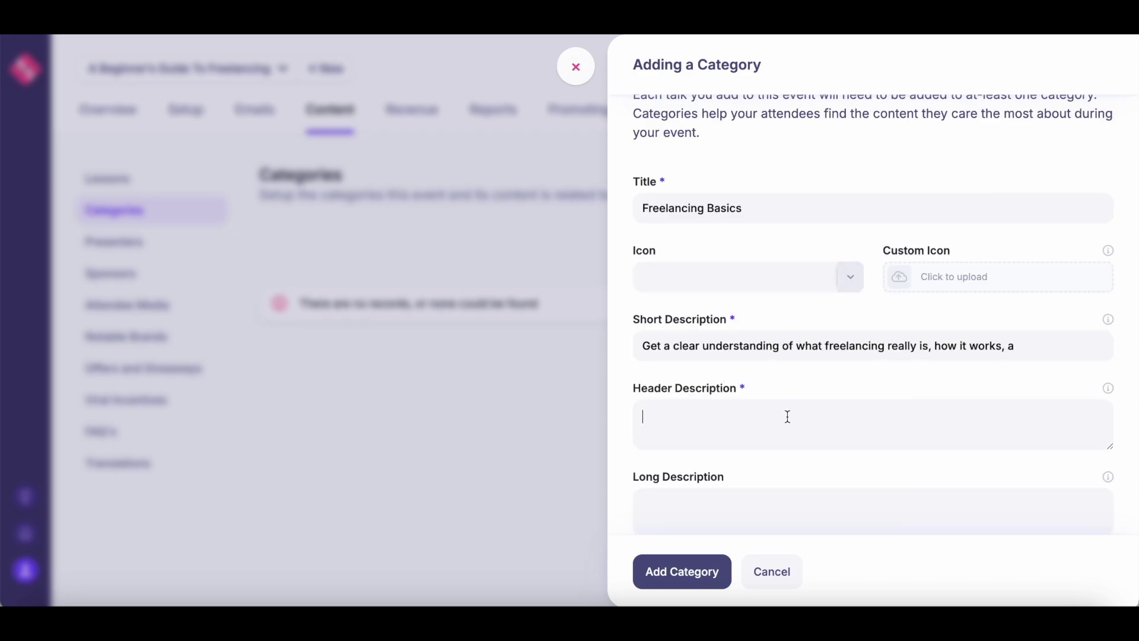
text(Get a clear understanding of what freelancing really is, how it works, and whether it's the right path for you. We'll break down the pros, the cons, and the key mindsets you need to succeed as a beginner freelancer.)
scroll(786, 443, down, 1)
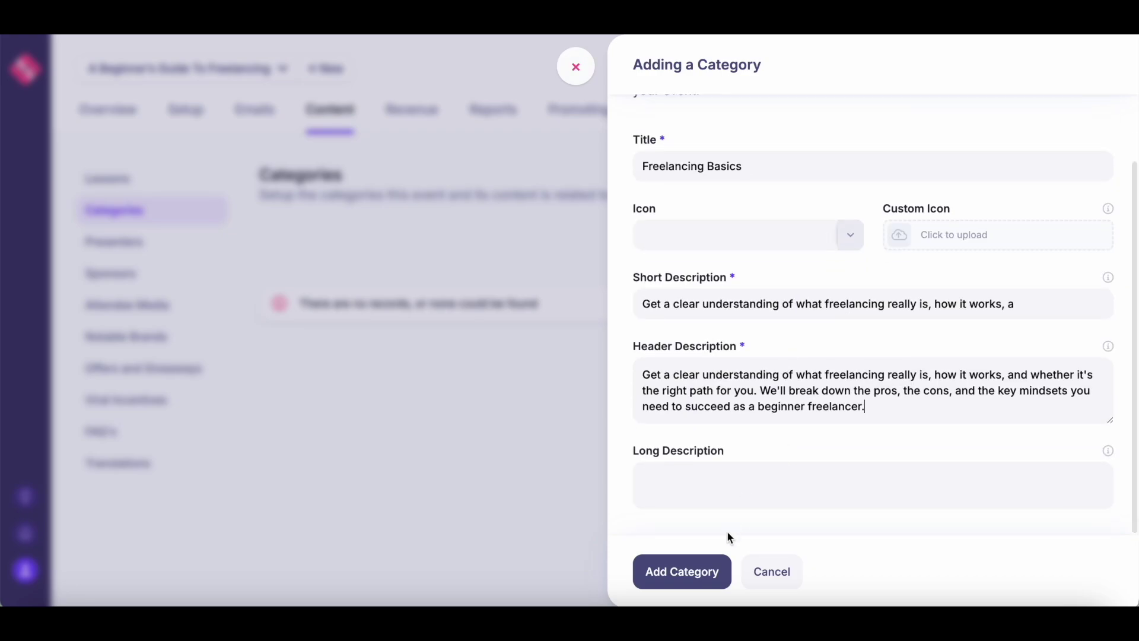
click(694, 578)
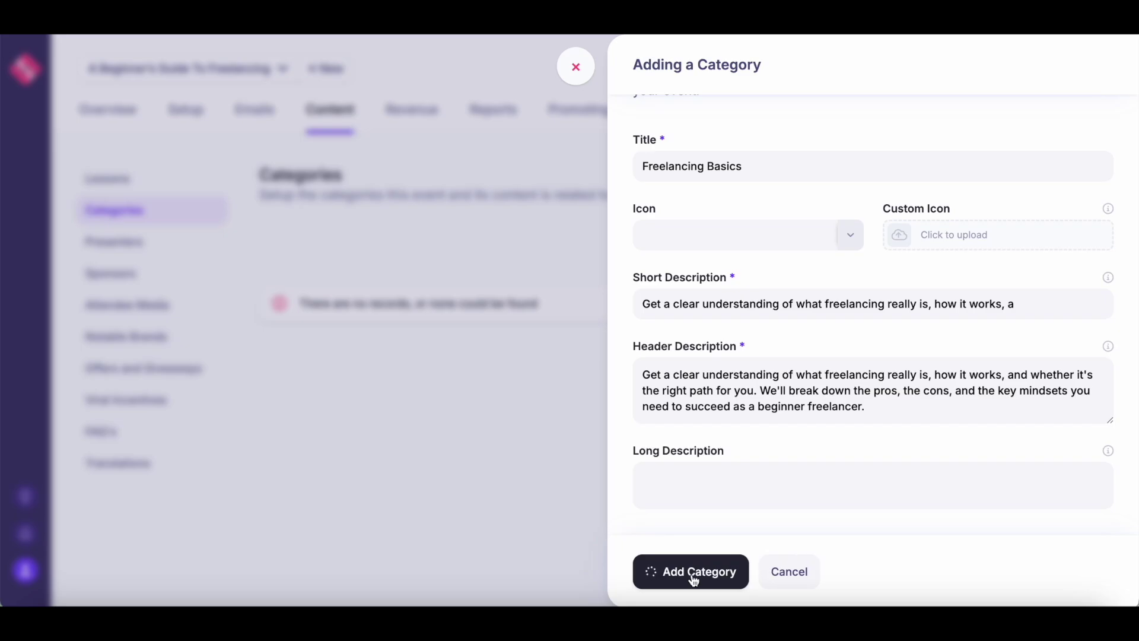